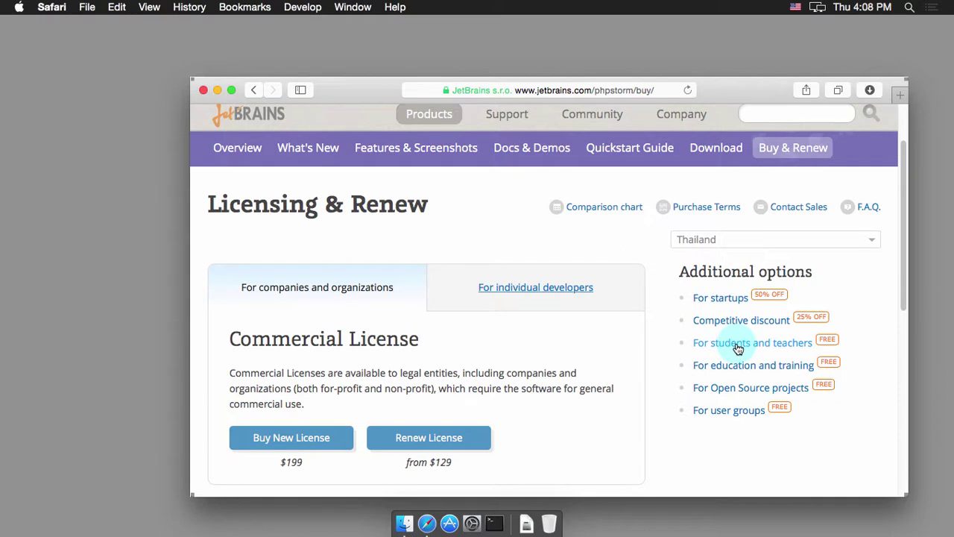
Step: Open the JetBrains free student licence application from the 'For students and teachers' page
click(735, 344)
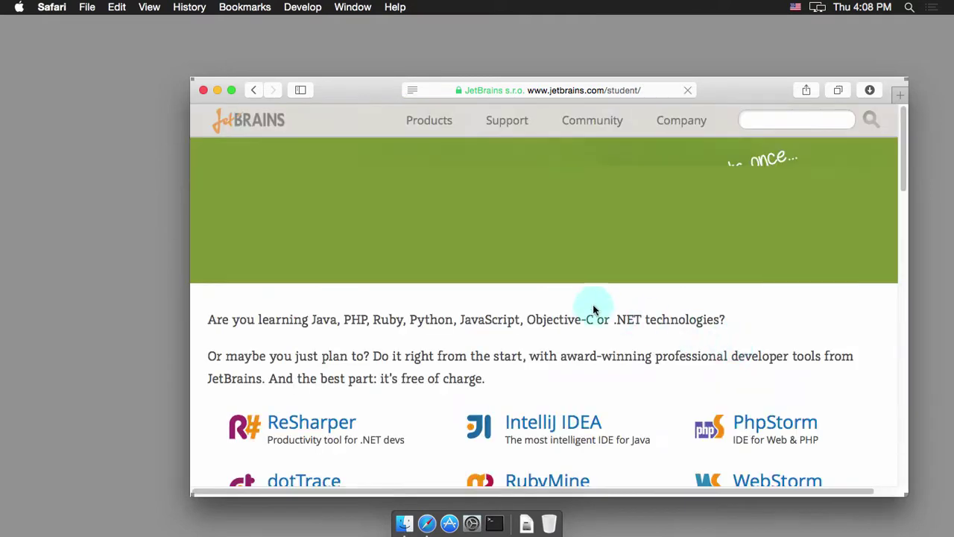
scroll(492, 365, down, 2)
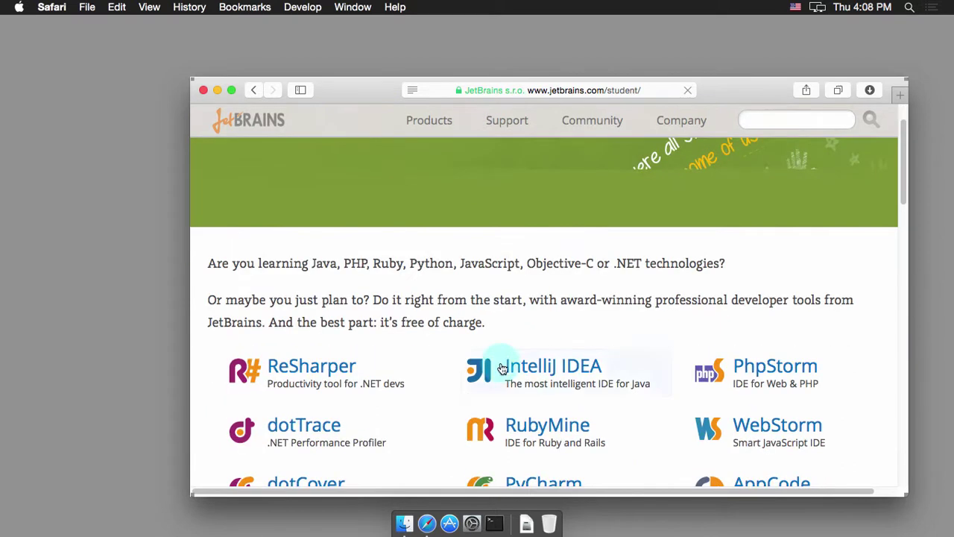
scroll(456, 365, down, 3)
scroll(456, 366, down, 5)
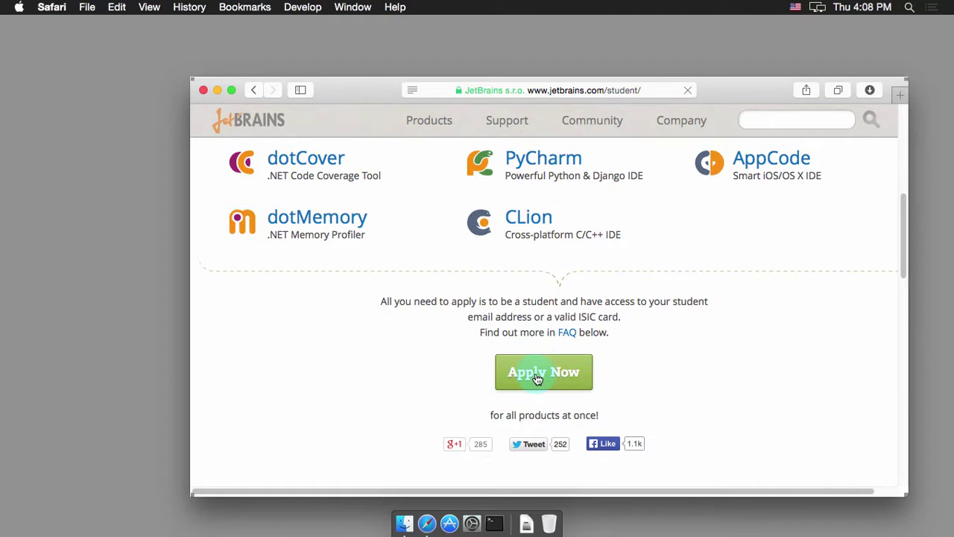
click(538, 379)
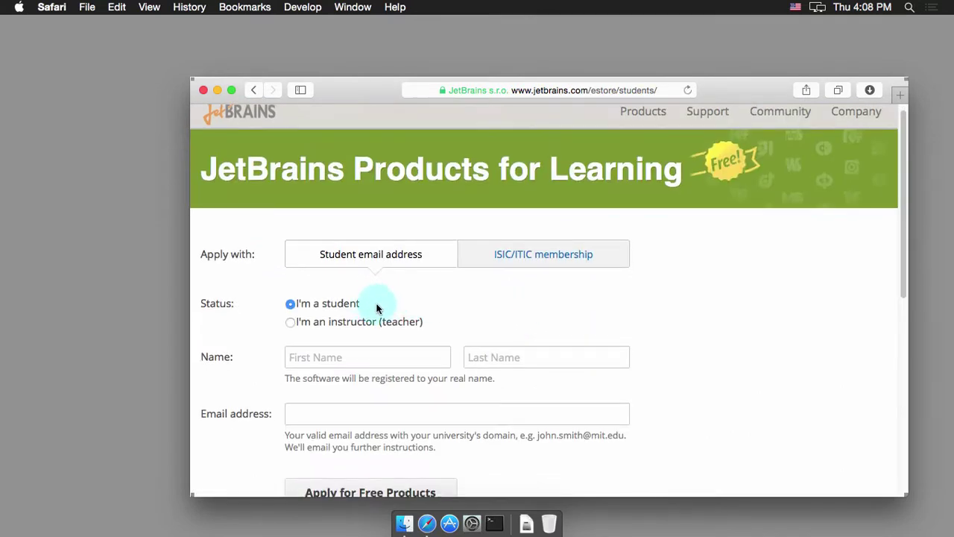
Step: Enter the '.edu' university domain in the application form's email address field
click(337, 358)
click(496, 360)
scroll(497, 362, down, 1)
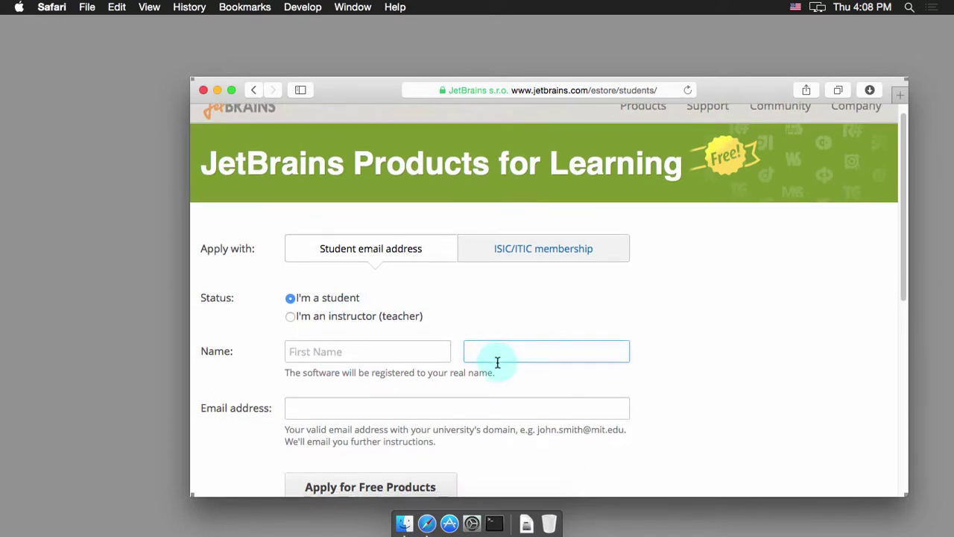
click(404, 405)
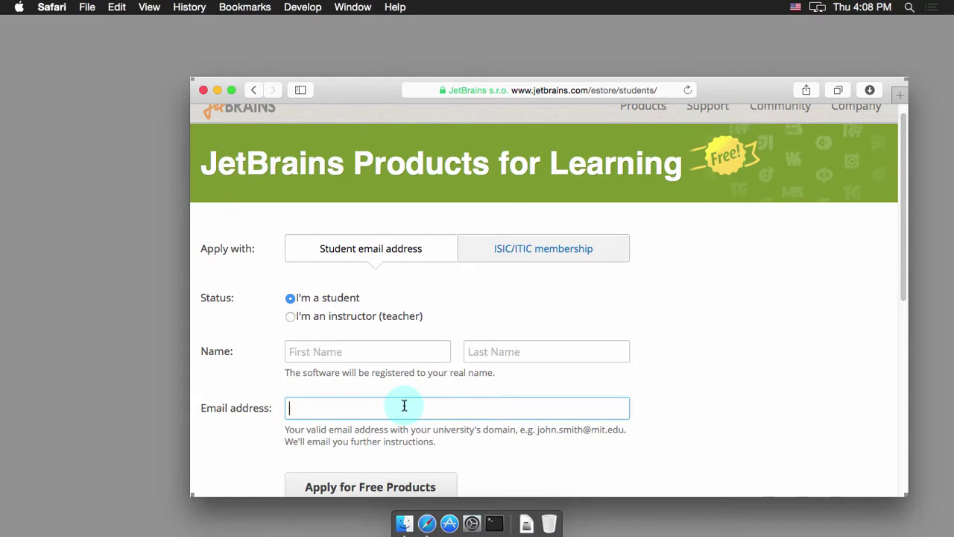
text(.ac.th)
key(BackSpace)
key(BackSpace)
key(BackSpace)
key(BackSpace)
key(BackSpace)
text(edu)
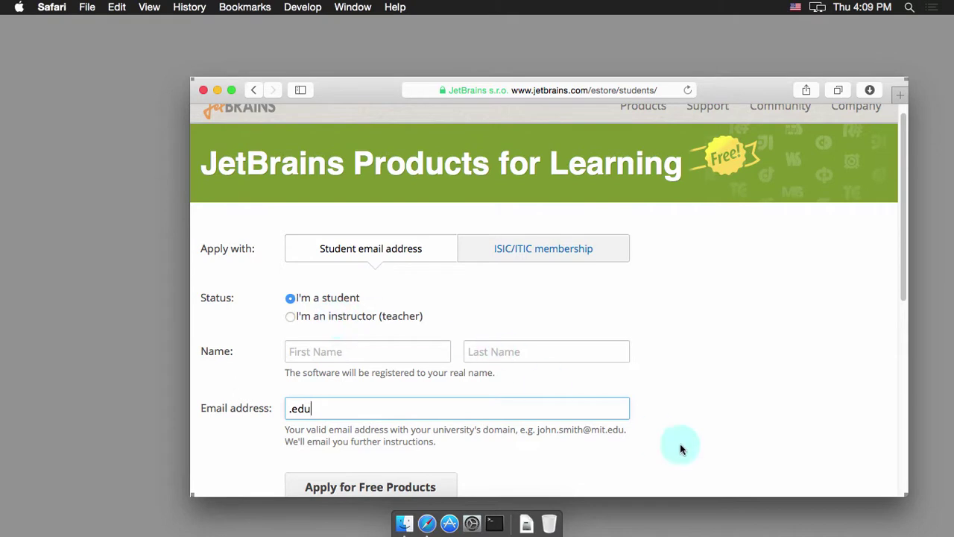
scroll(800, 372, down, 2)
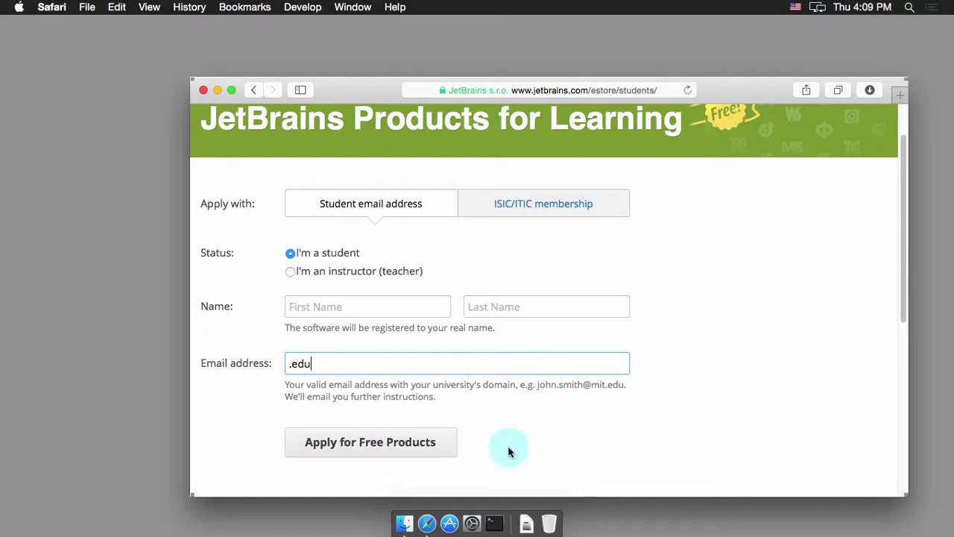
Step: Open PhpStorm-8.0.3.dmg from Downloads and copy PhpStorm.app into Applications
click(406, 527)
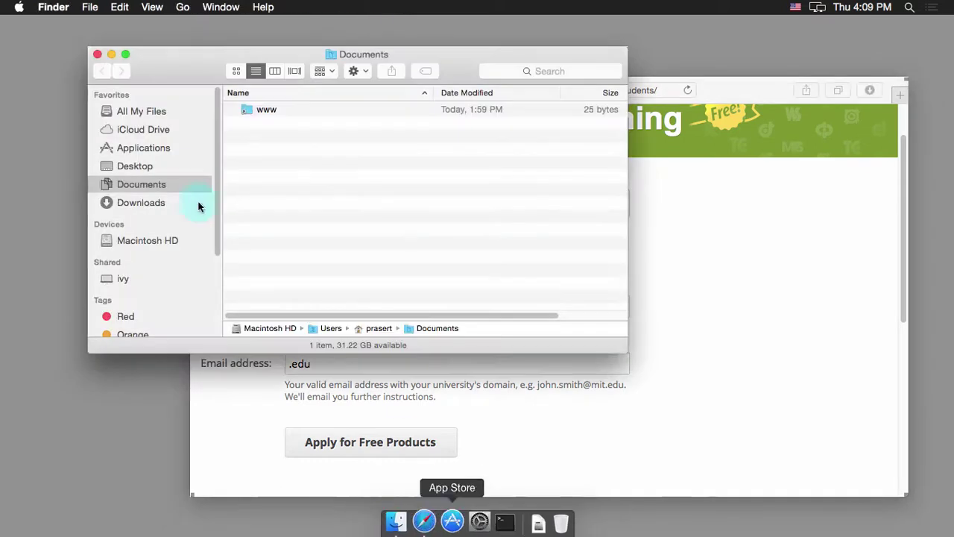
click(151, 205)
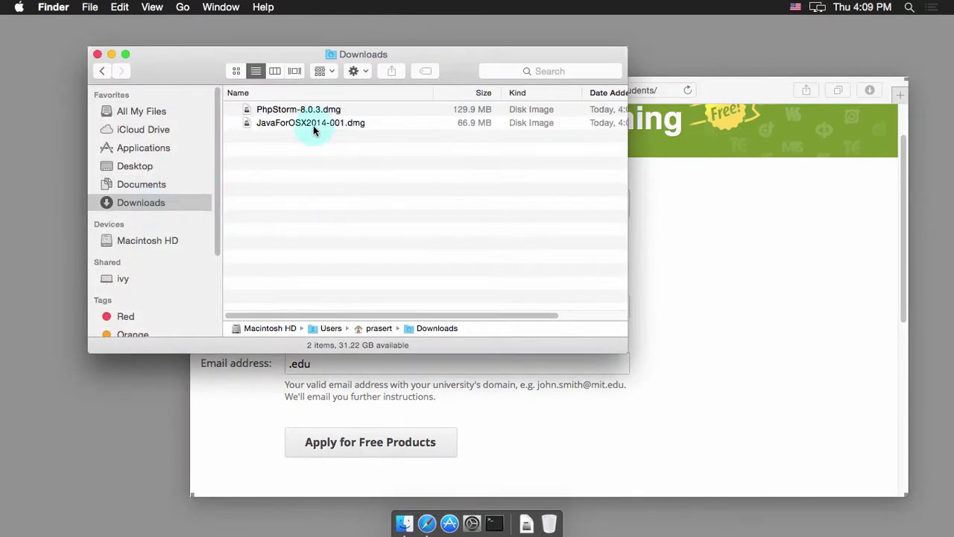
click(282, 111)
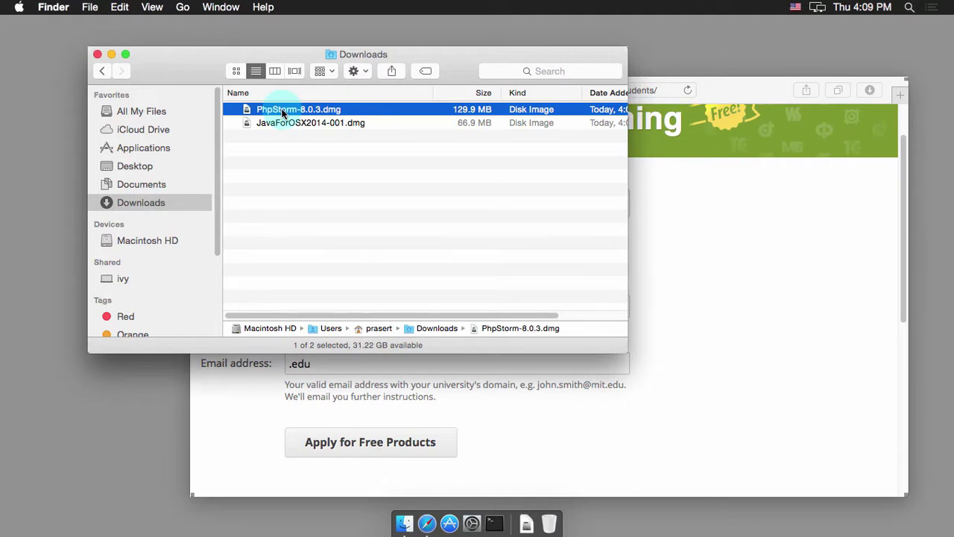
double_click(282, 110)
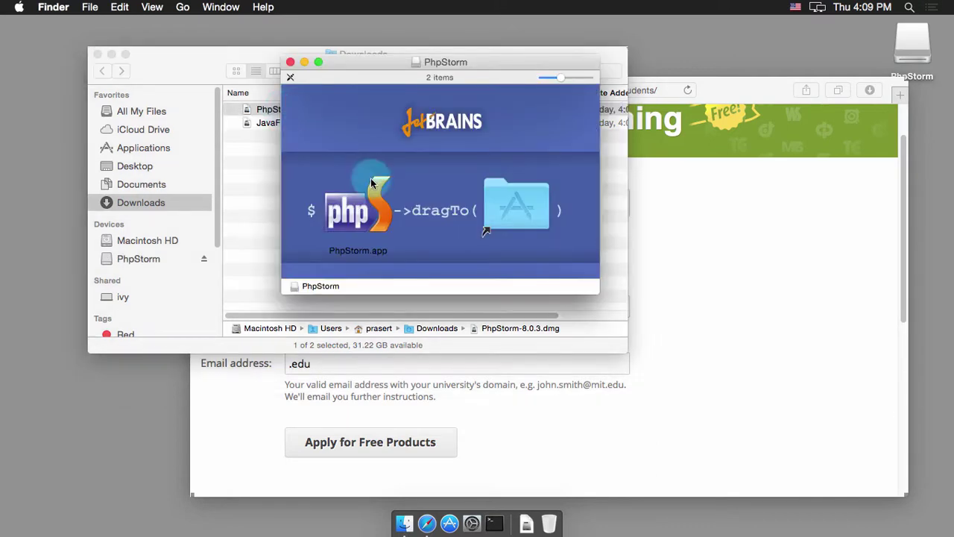
click(350, 217)
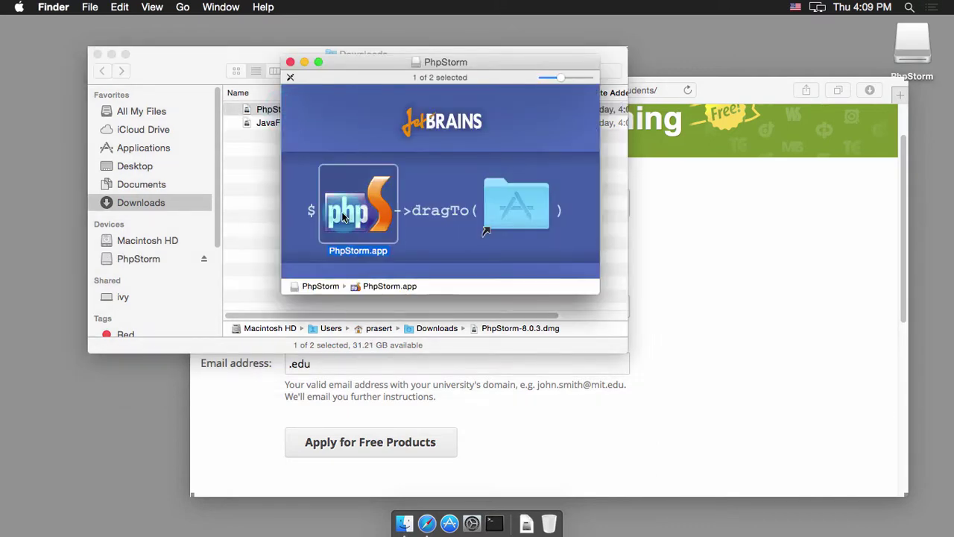
drag(350, 218, 504, 206)
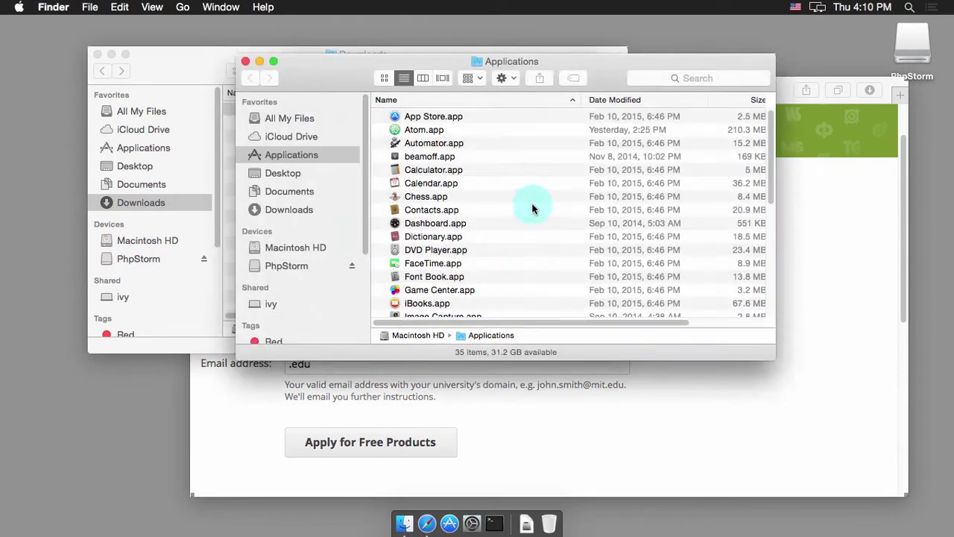
Step: Confirm PhpStorm.app is in Applications and close the PhpStorm disk-image window
drag(319, 64, 433, 174)
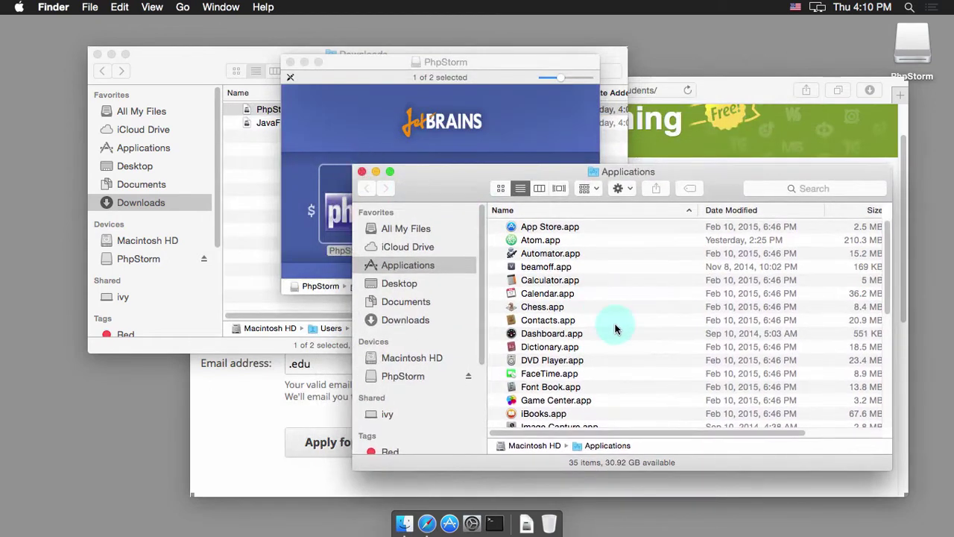
scroll(616, 329, down, 5)
scroll(616, 328, down, 2)
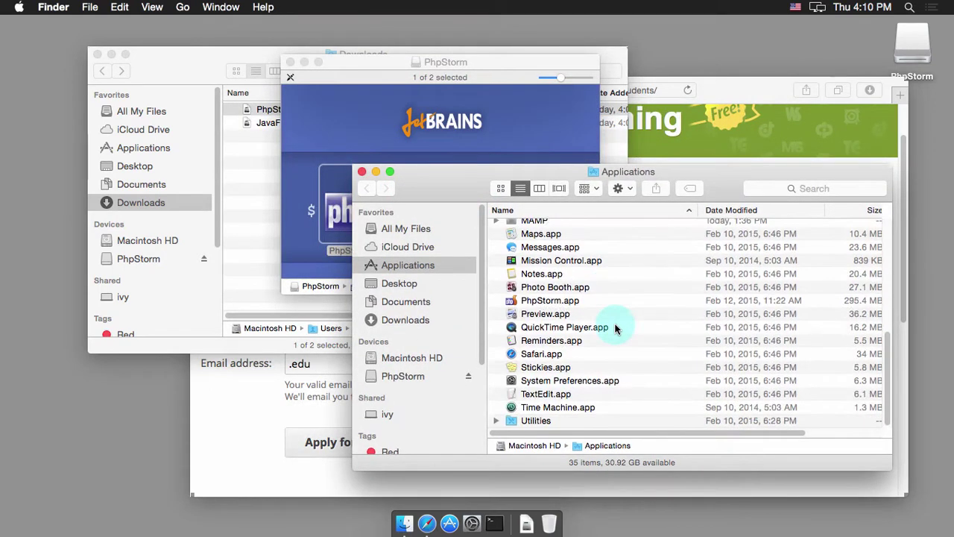
click(531, 301)
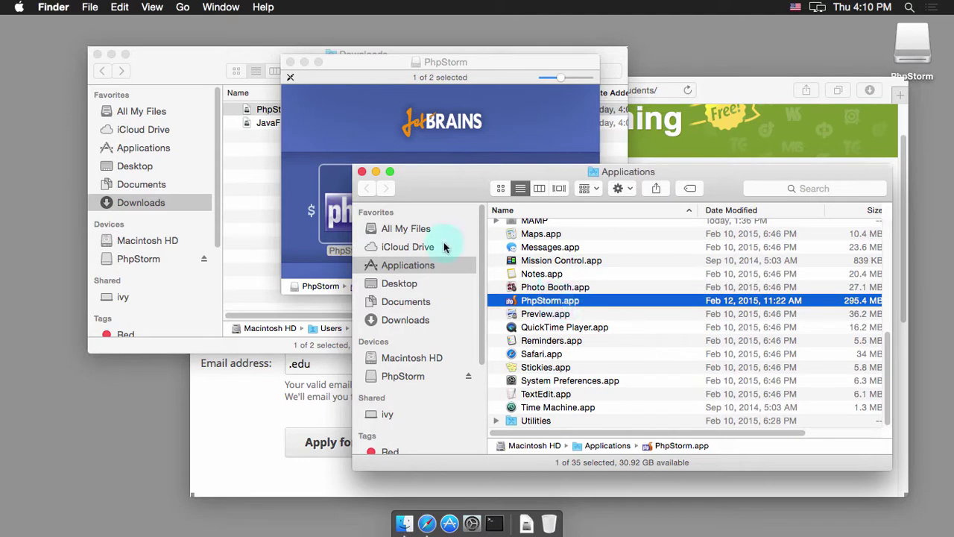
click(320, 63)
click(290, 63)
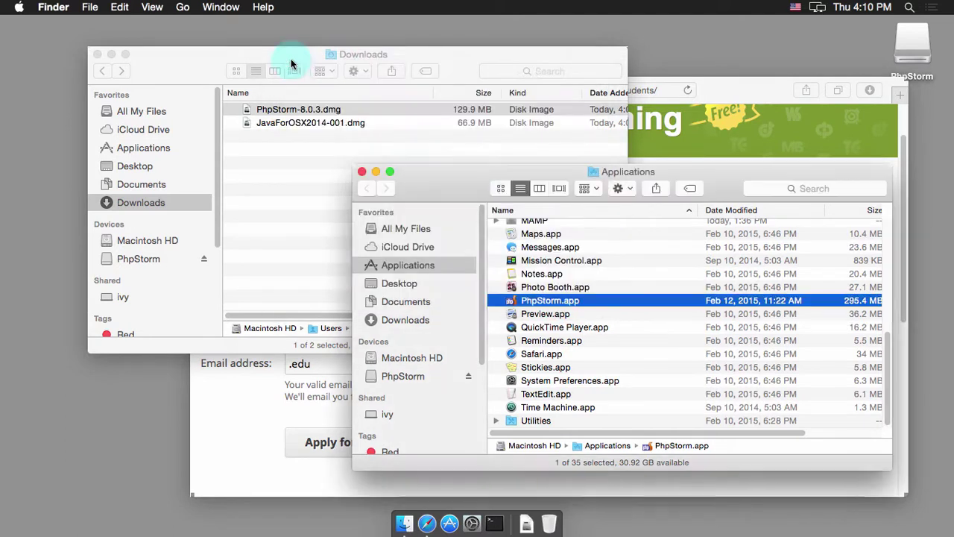
Step: Launch PhpStorm.app and follow the Java SE 6 alert to Apple's Java for OS X download page
double_click(577, 306)
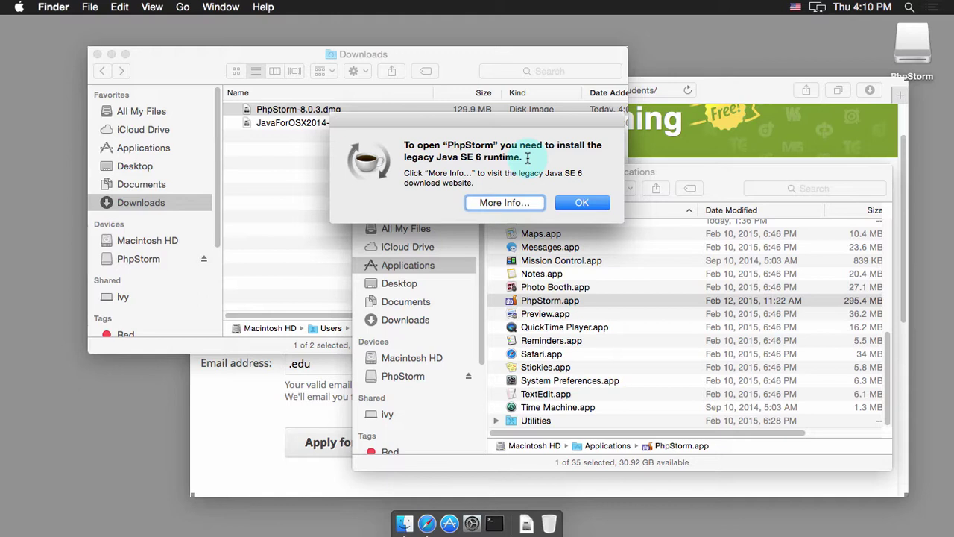
click(492, 204)
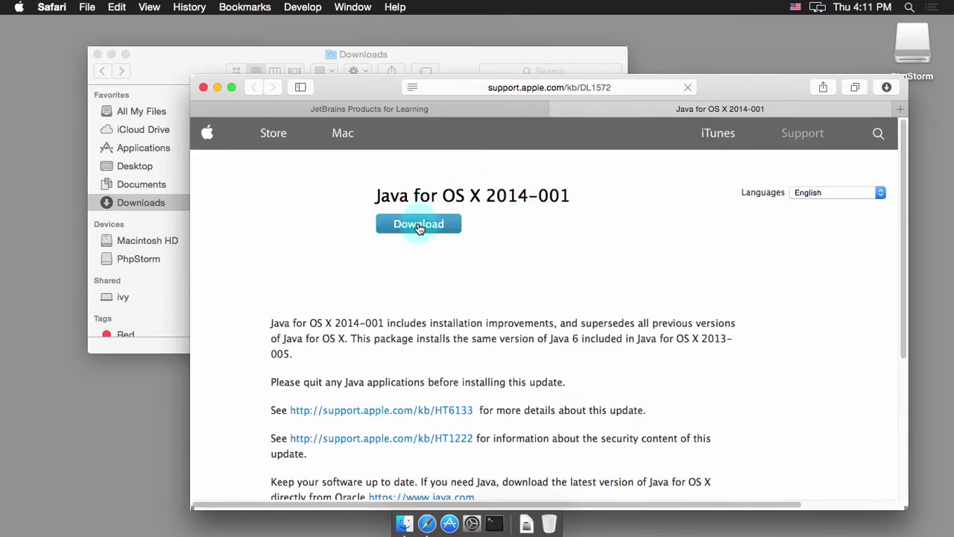
Step: Mount the downloaded JavaForOSX2014-001.dmg and start the JavaForOSX.pkg installer
click(457, 58)
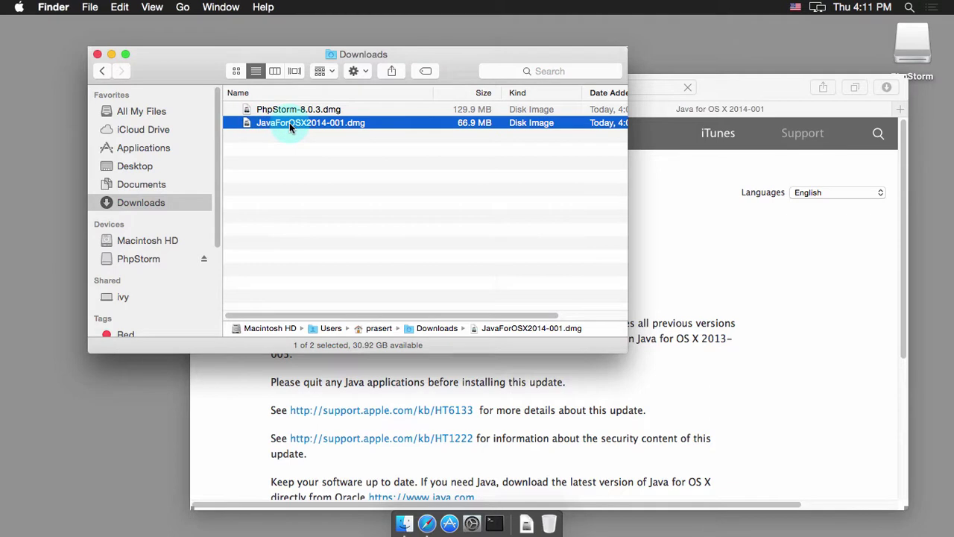
double_click(289, 123)
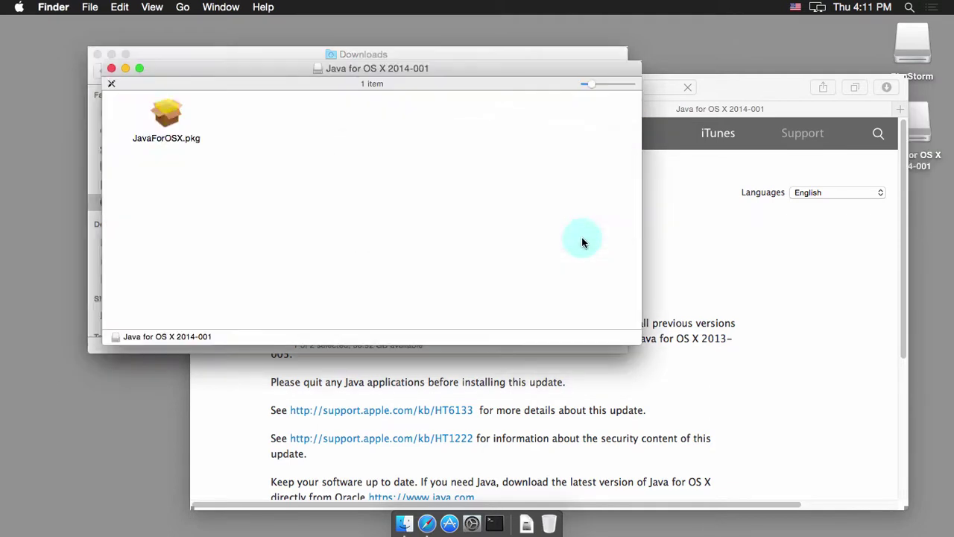
double_click(164, 119)
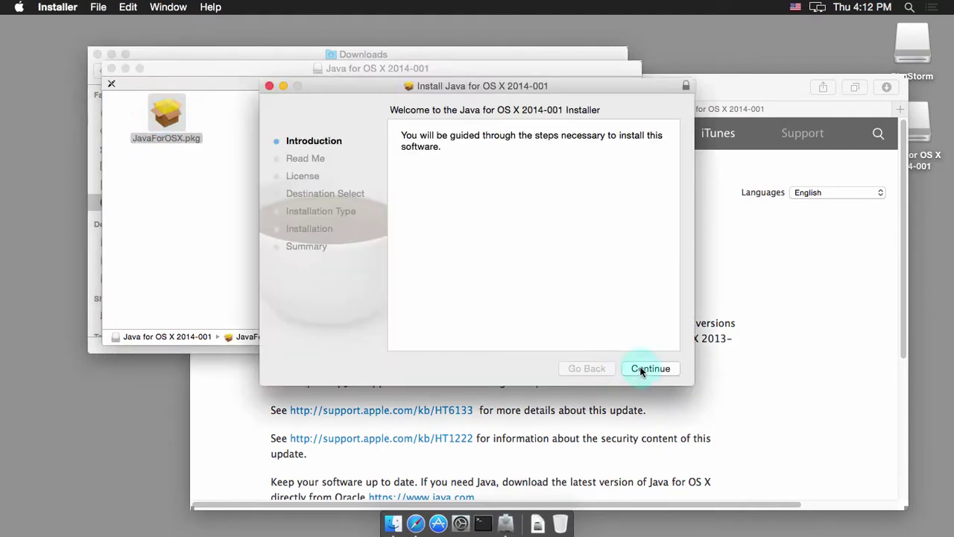
Step: Install Java for OS X 2014-001, accepting the licence and entering the admin password, then close the installer
click(641, 369)
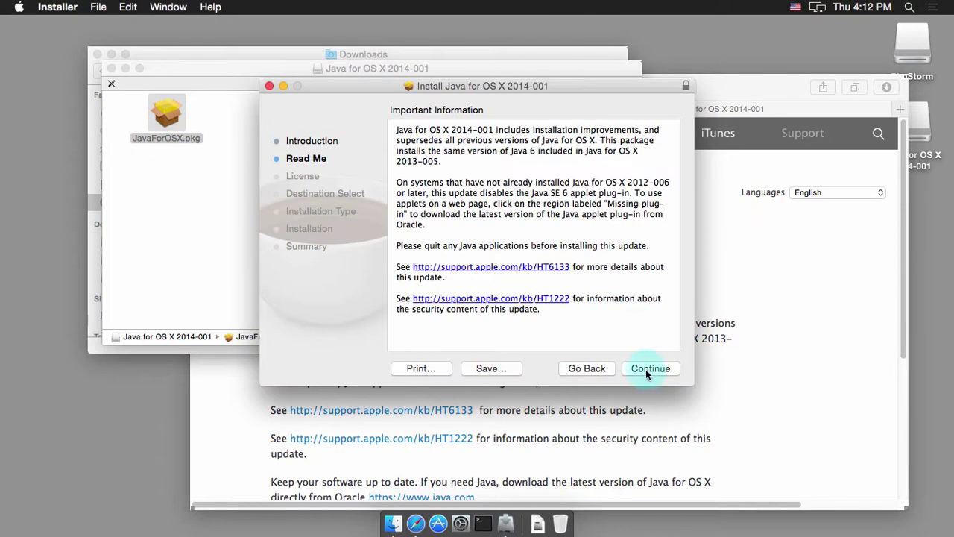
click(643, 367)
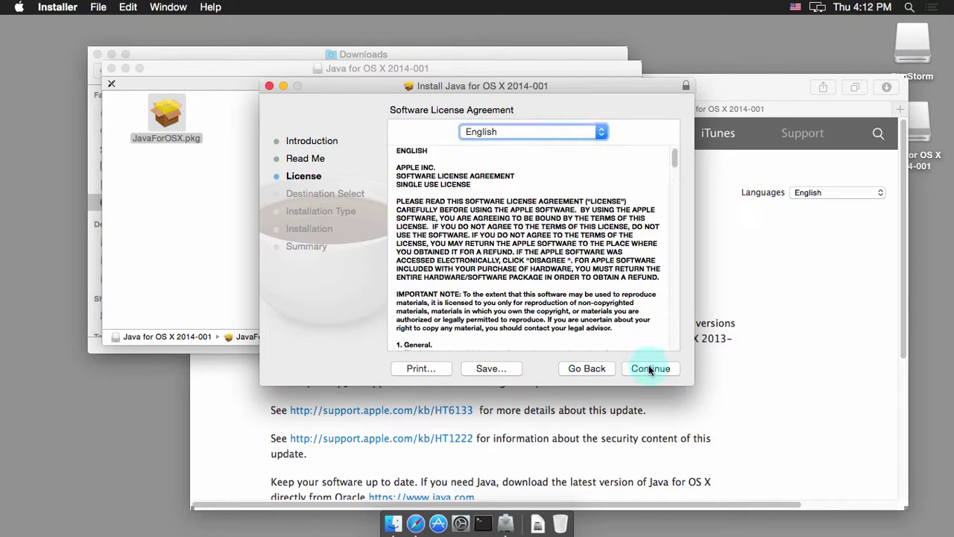
click(649, 369)
click(611, 199)
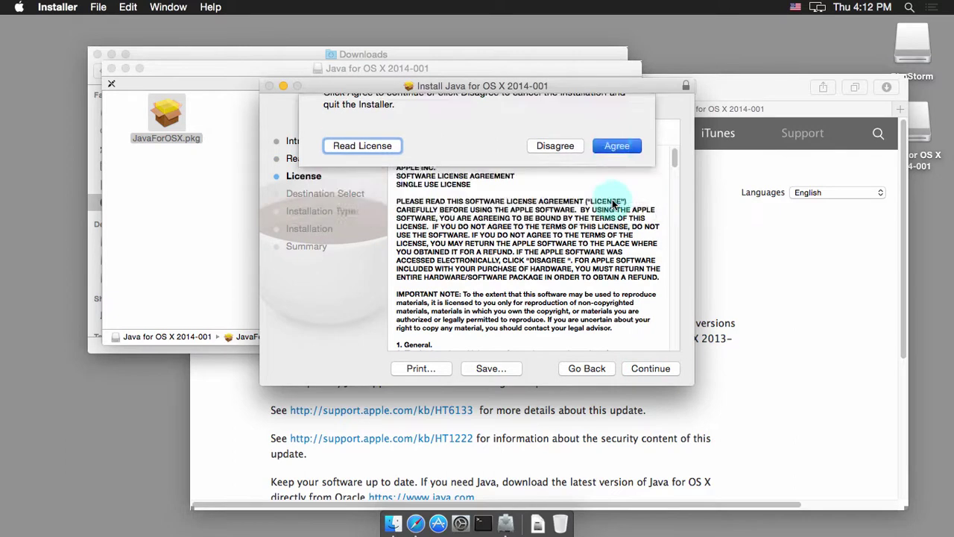
click(658, 368)
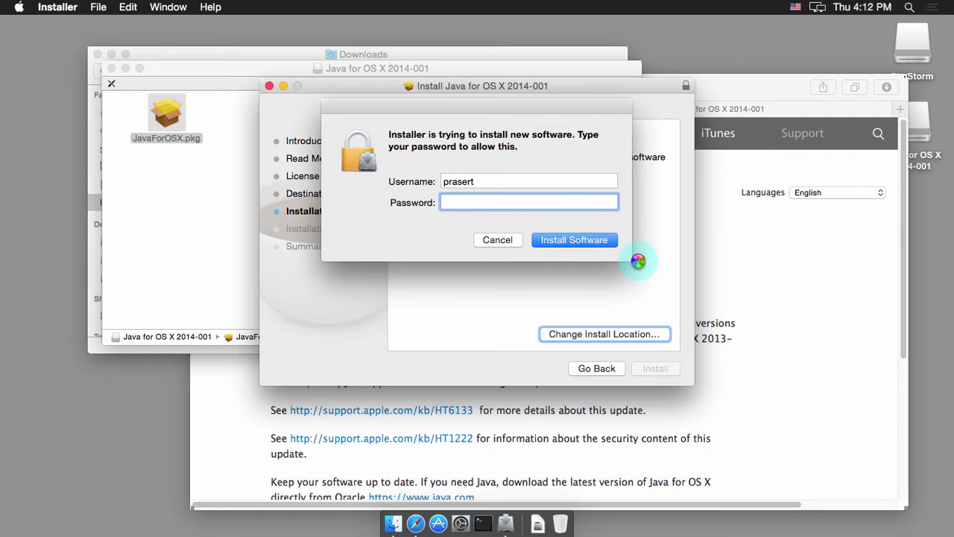
text(********)
key(Return)
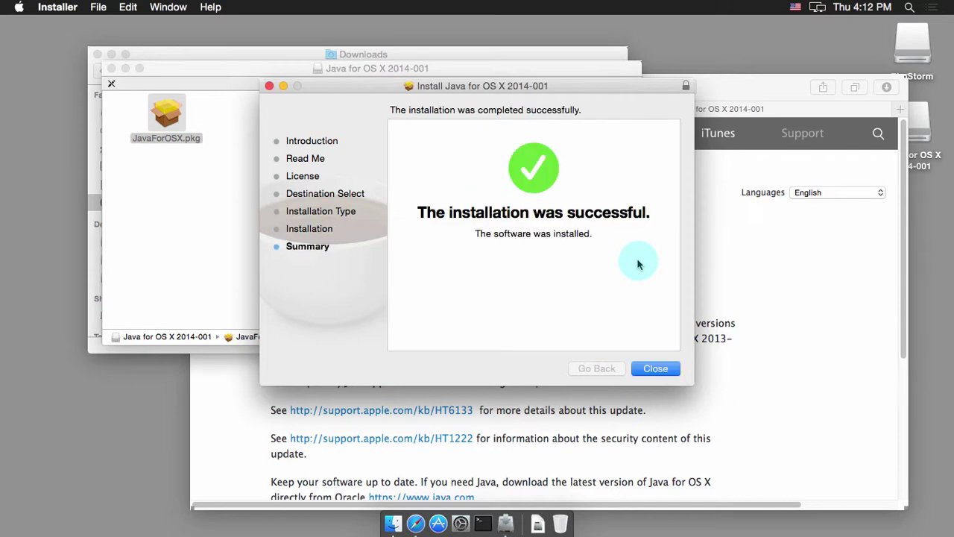
click(660, 367)
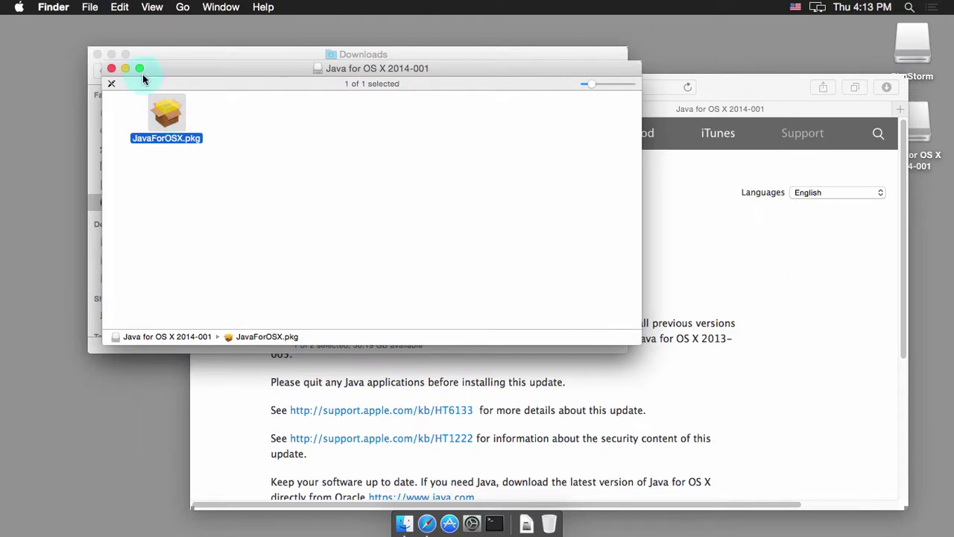
Step: Close the Java, Downloads and Safari windows and reposition the Applications window
click(111, 68)
click(97, 54)
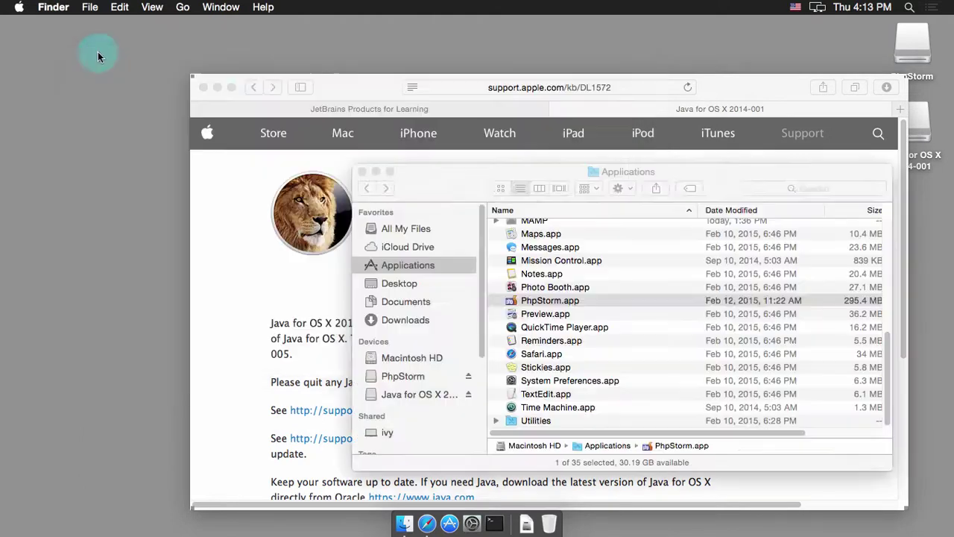
click(203, 87)
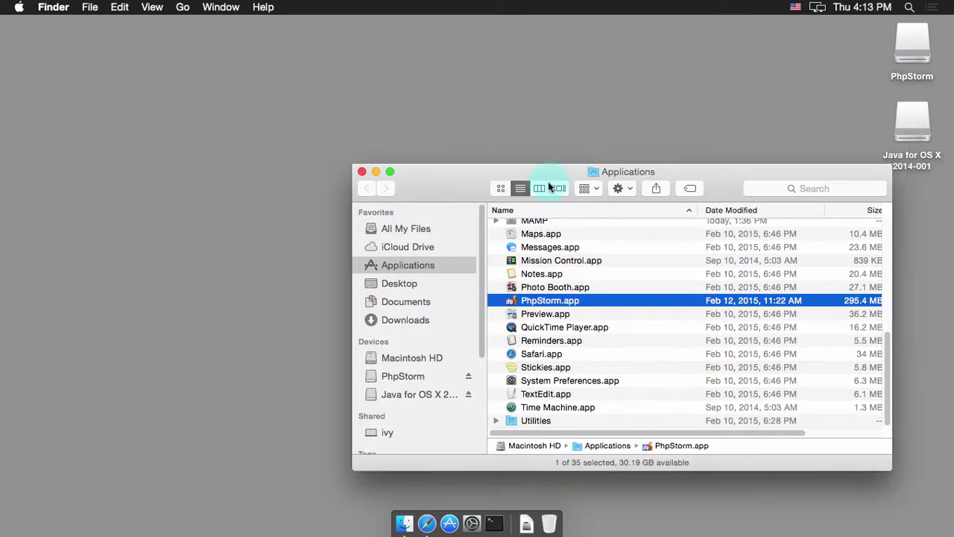
drag(544, 173, 416, 105)
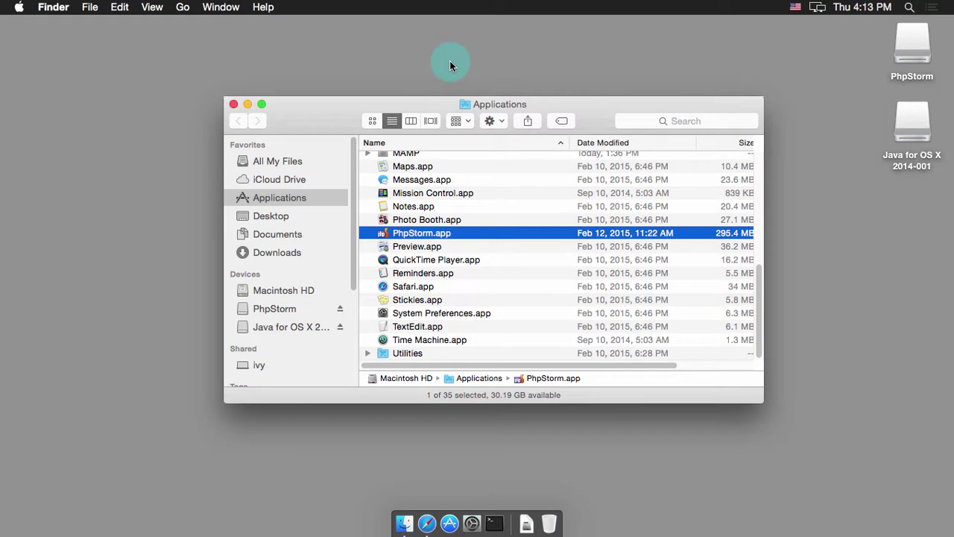
Step: Launch PhpStorm through a Spotlight search for 'php'
key(super+space)
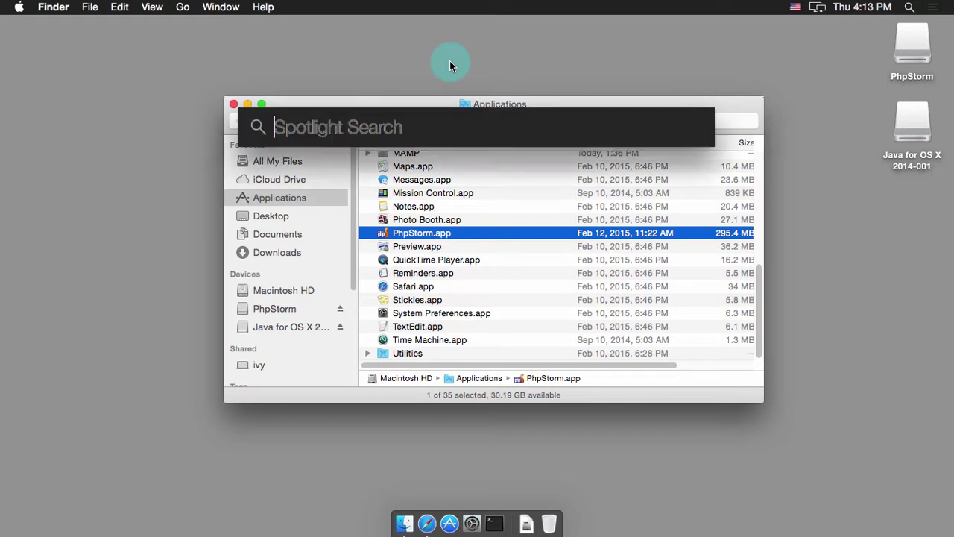
text(phpStorm)
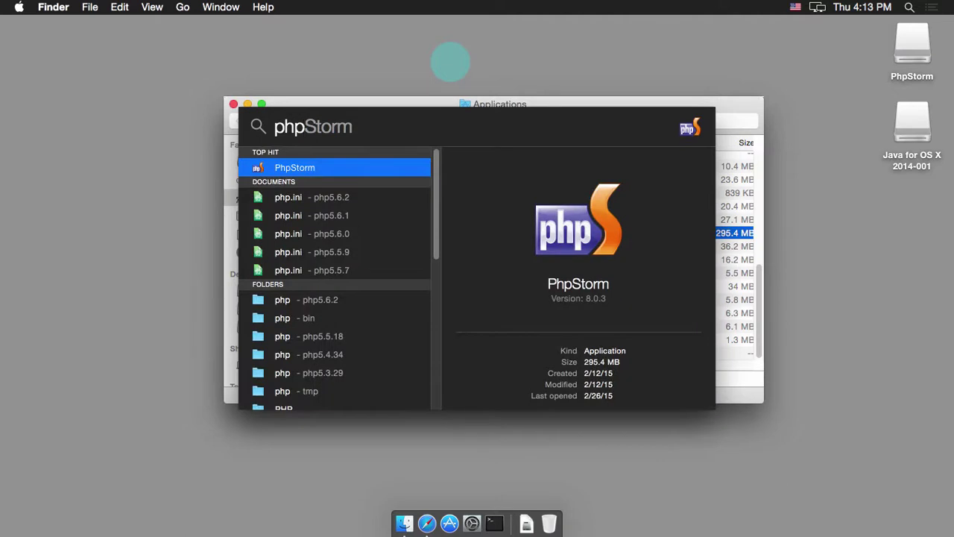
key(Return)
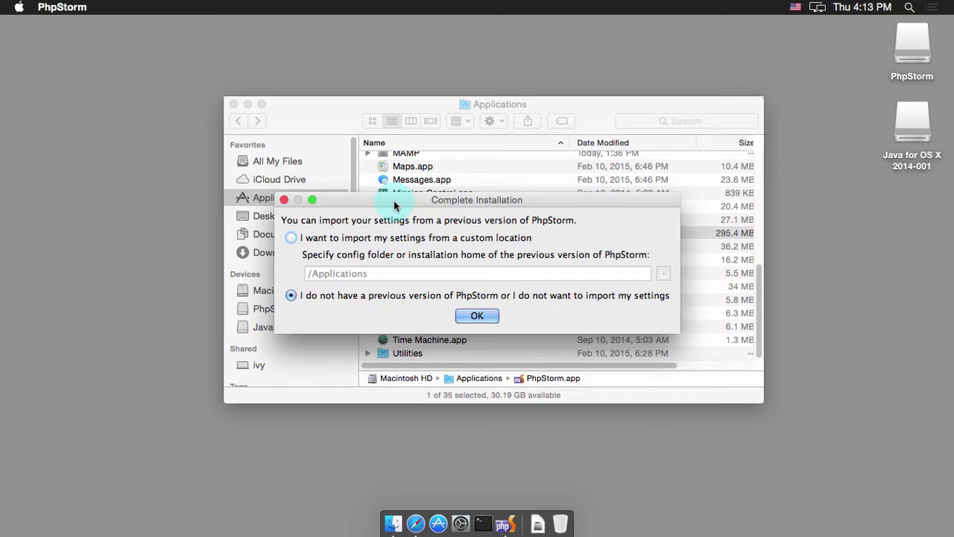
Step: Confirm 'I do not have a previous version' in Complete Installation
click(480, 316)
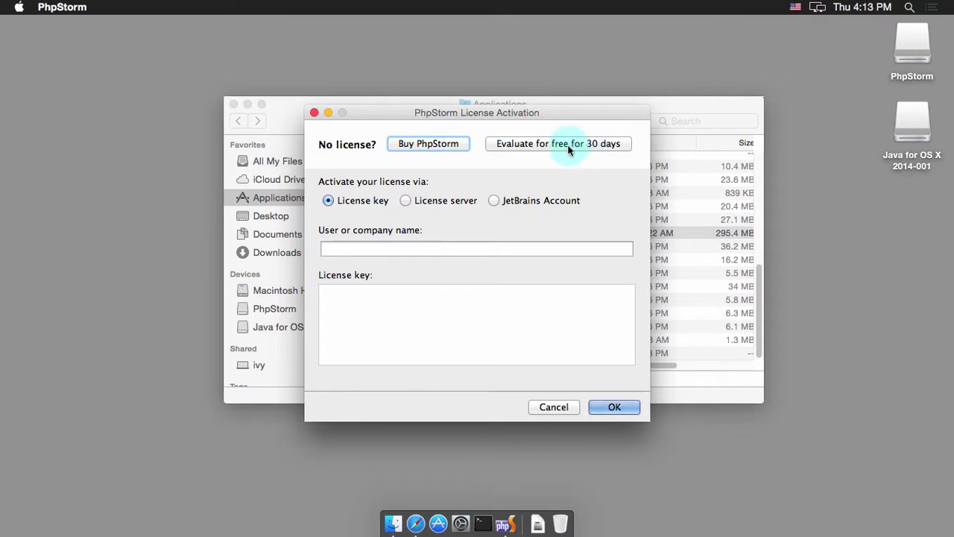
Step: Activate PhpStorm with a JetBrains Account, entering the account username and password
click(494, 201)
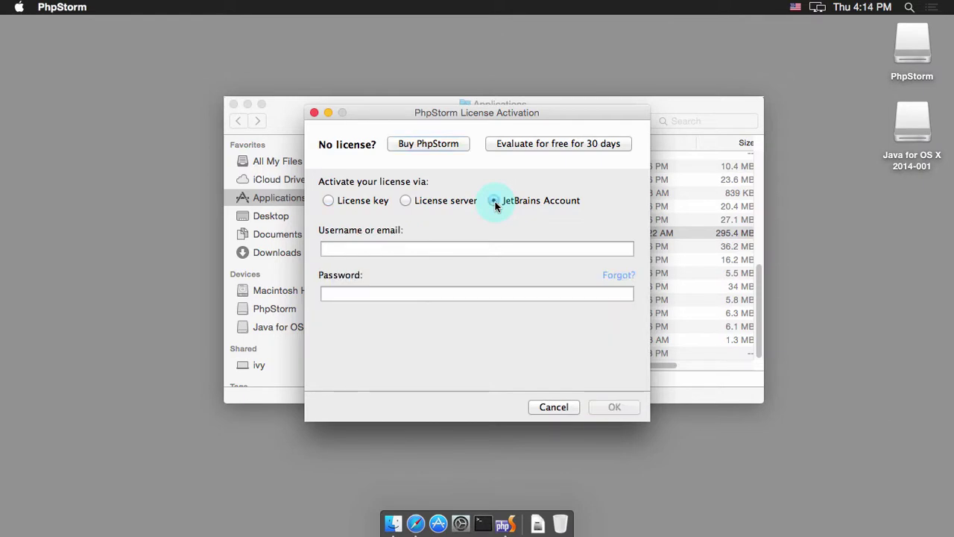
click(426, 248)
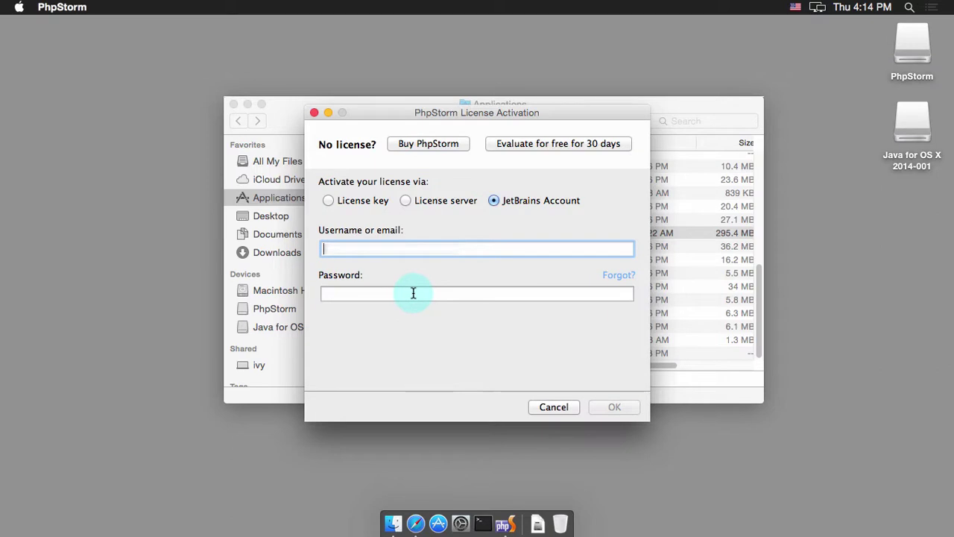
text(username)
key(Tab)
text(password)
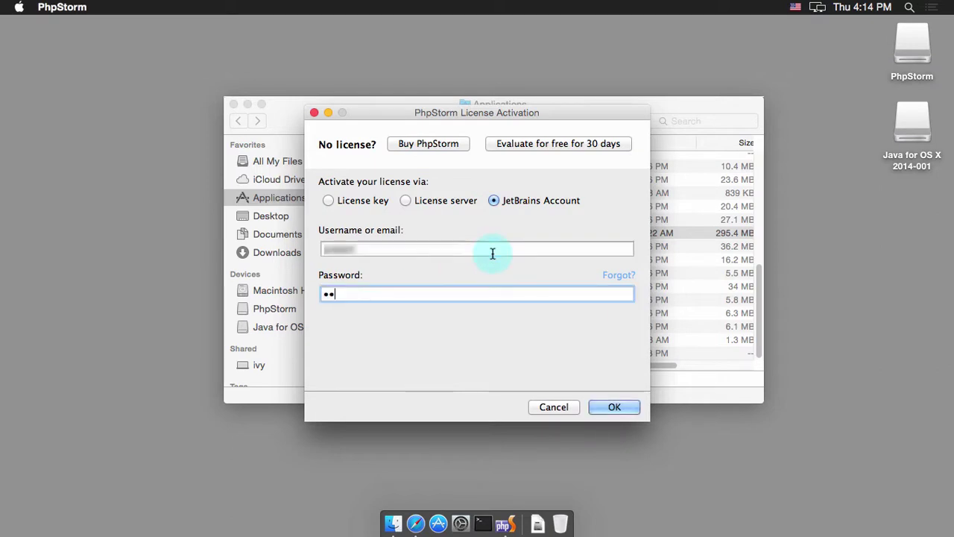
text(1)
click(605, 404)
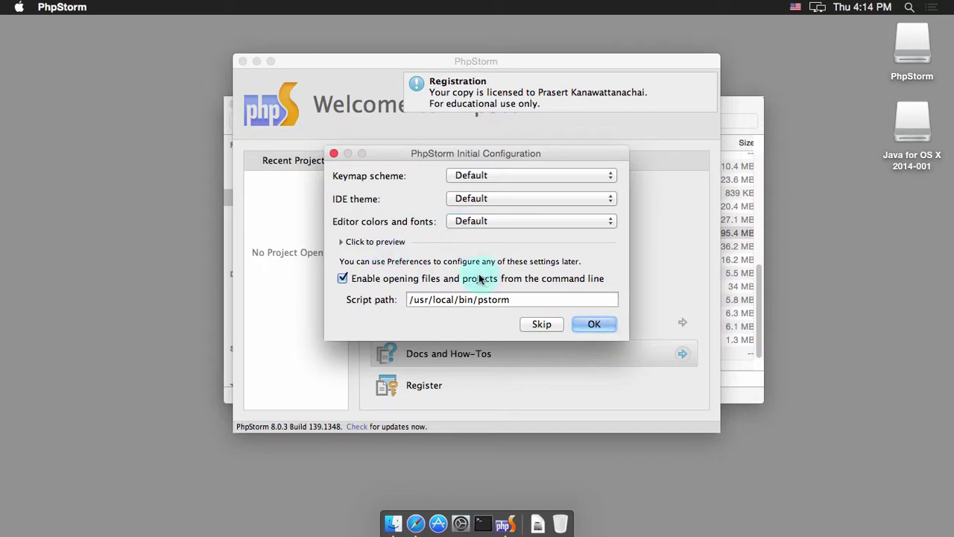
Step: Accept the default configuration with the /usr/local/bin/pstorm launcher and confirm the admin password
click(597, 324)
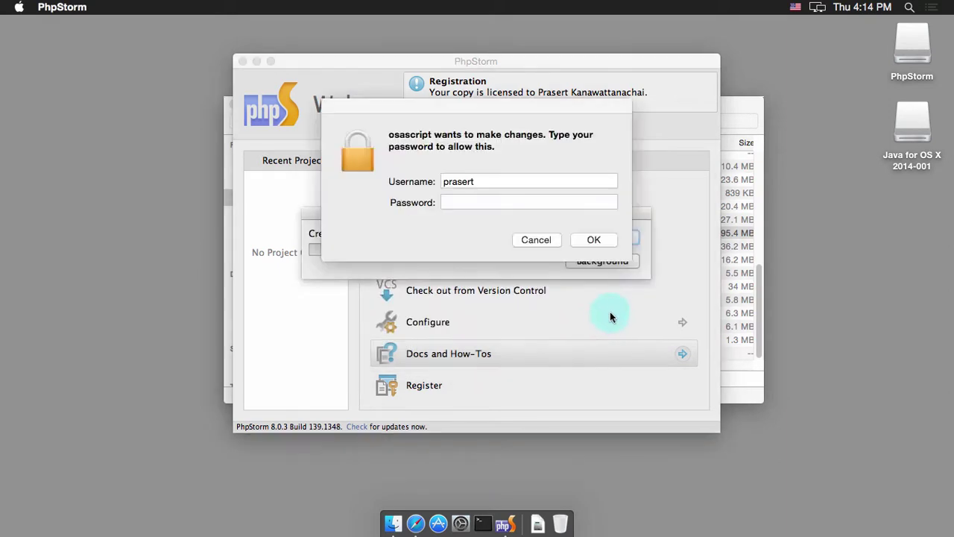
click(531, 202)
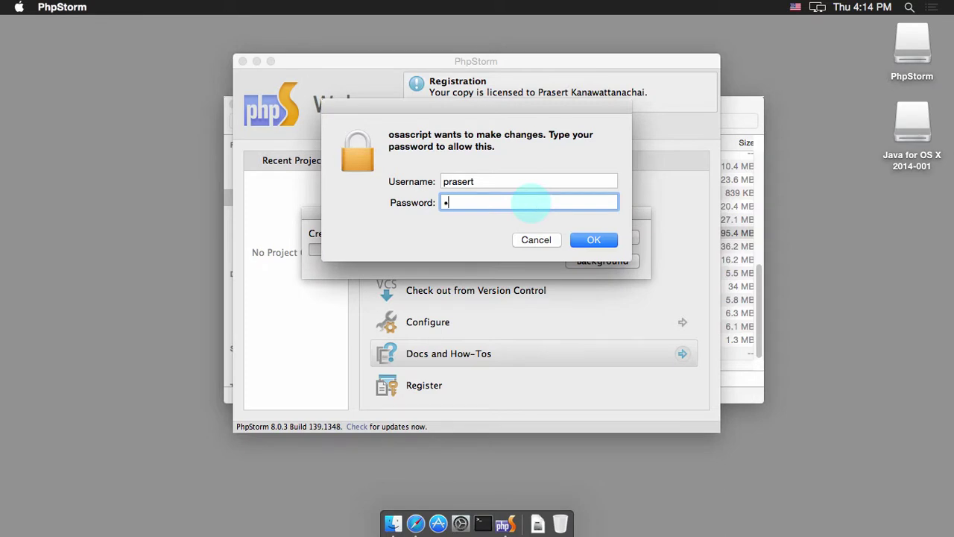
key(Return)
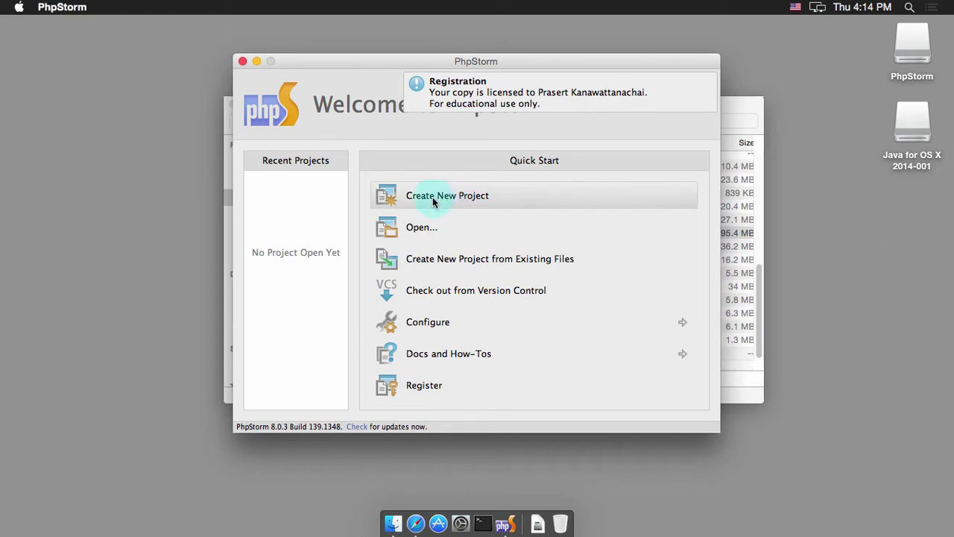
Step: Create an Empty project named 'basic' in the PhpstormProjects folder
click(432, 196)
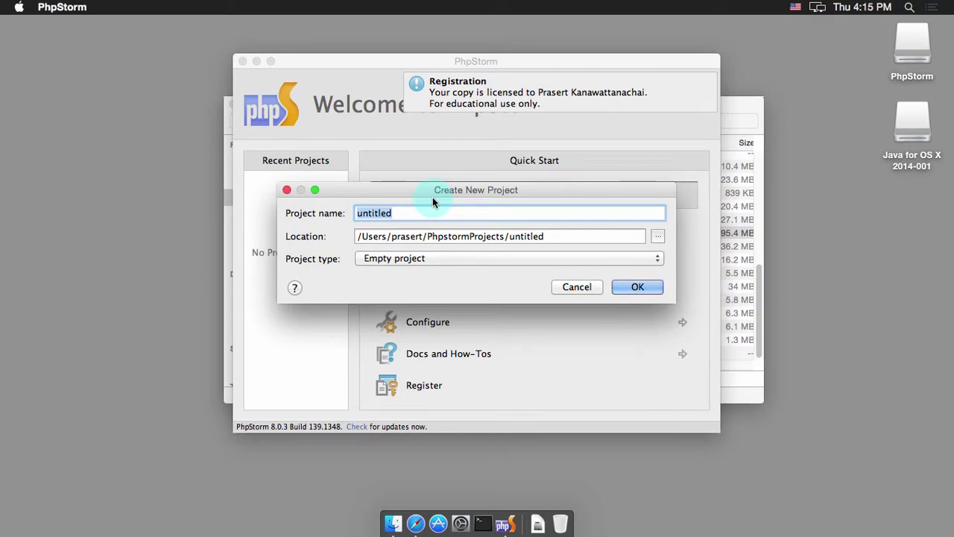
text(basic)
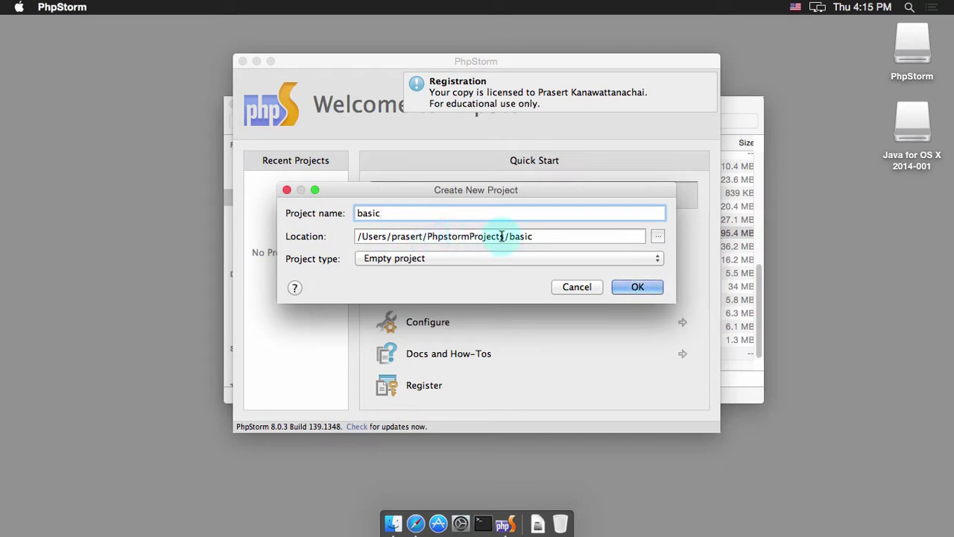
click(535, 258)
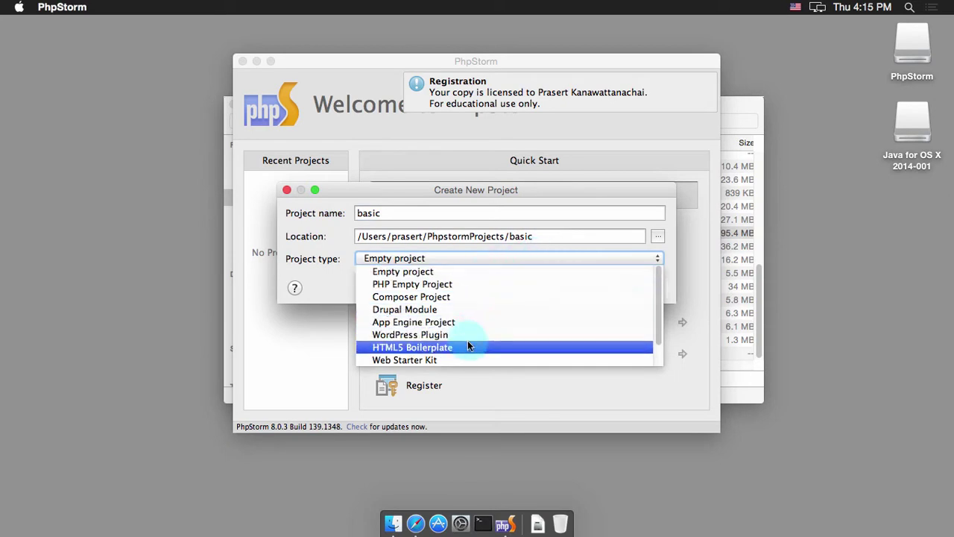
click(476, 273)
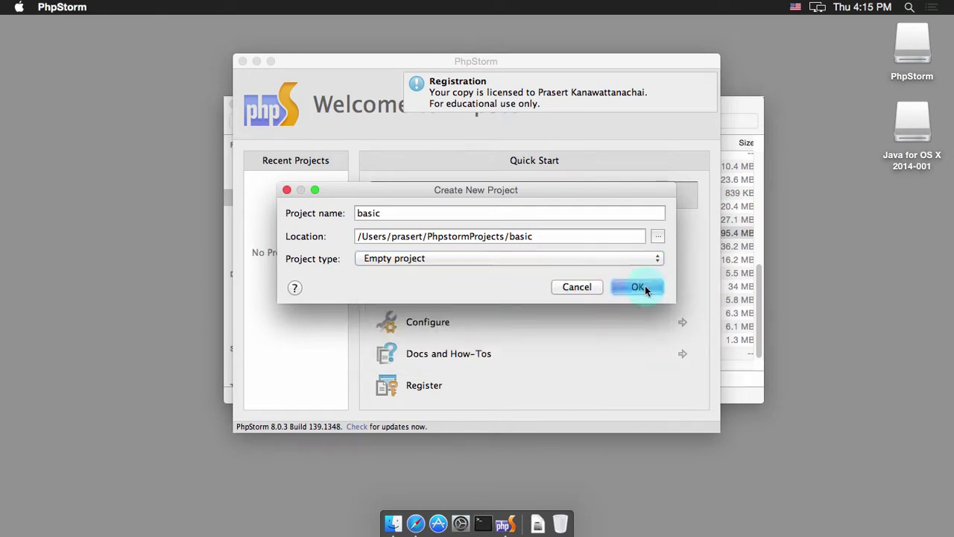
click(642, 287)
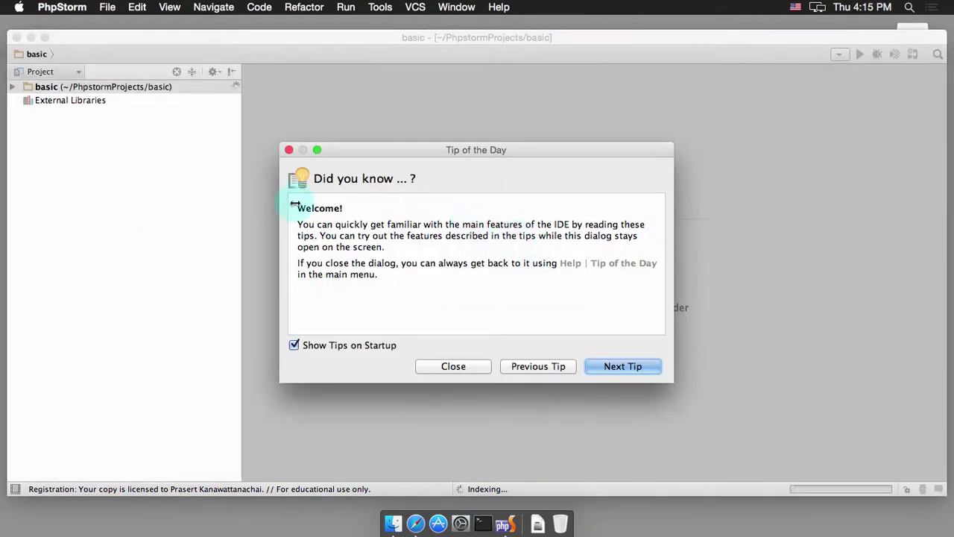
Step: Dismiss the tip of the day and create a new file named demo.php in the basic project
click(453, 366)
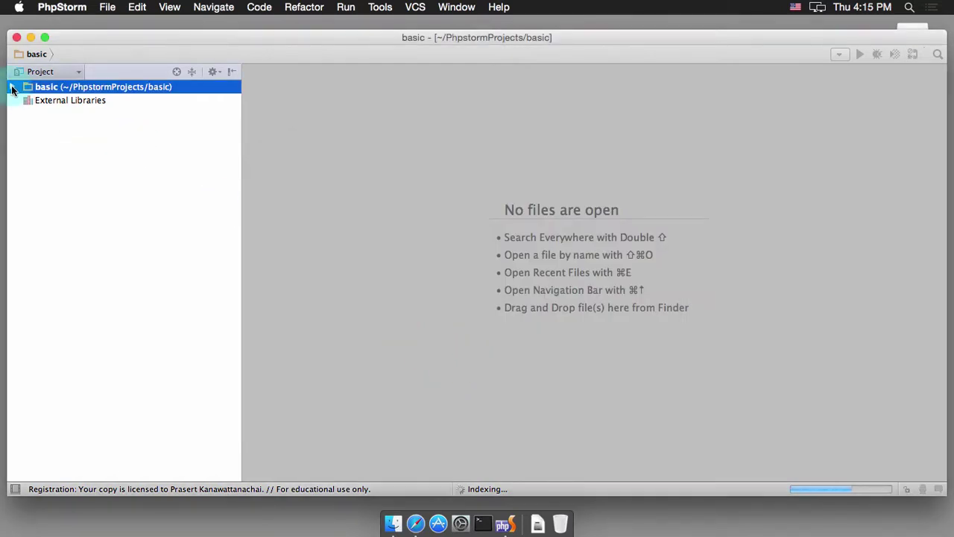
right_click(58, 90)
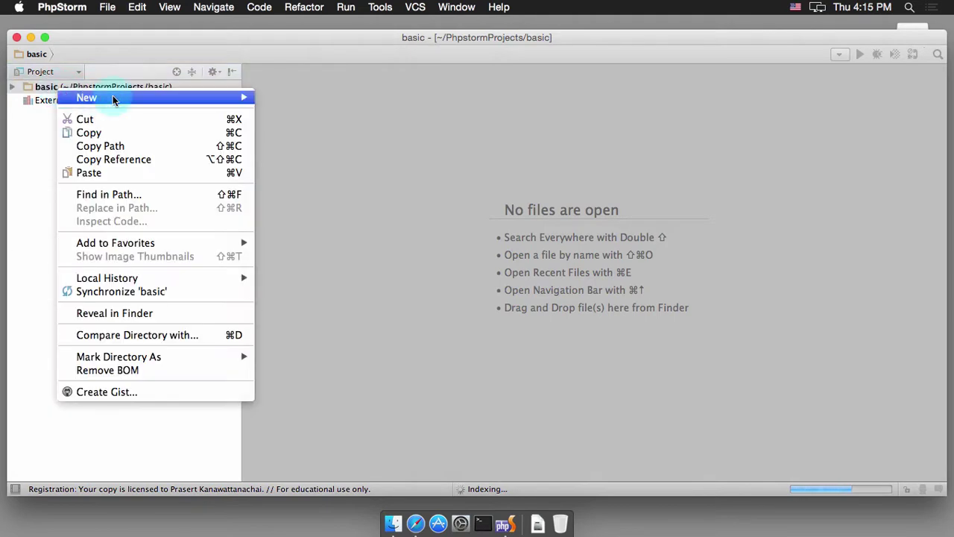
mouse_move(189, 99)
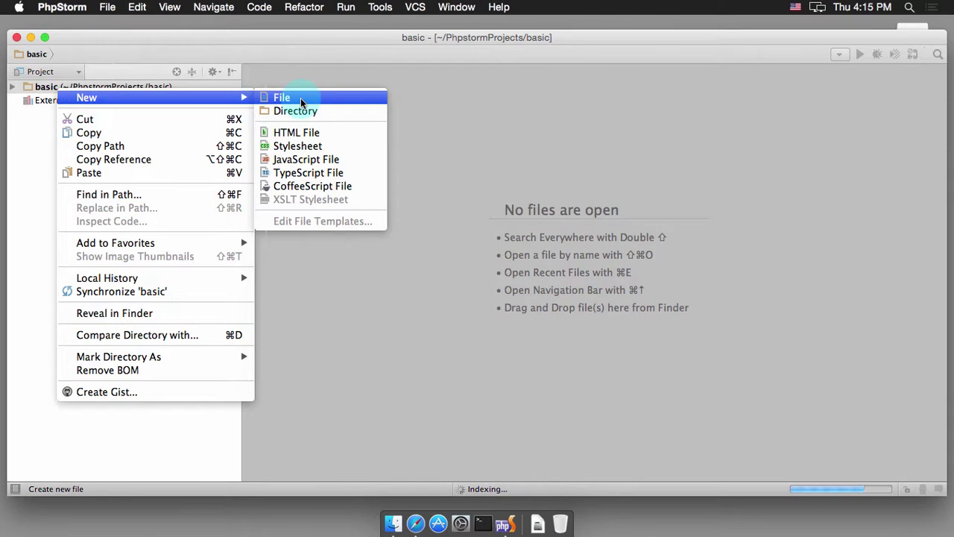
click(300, 99)
text(demo.php)
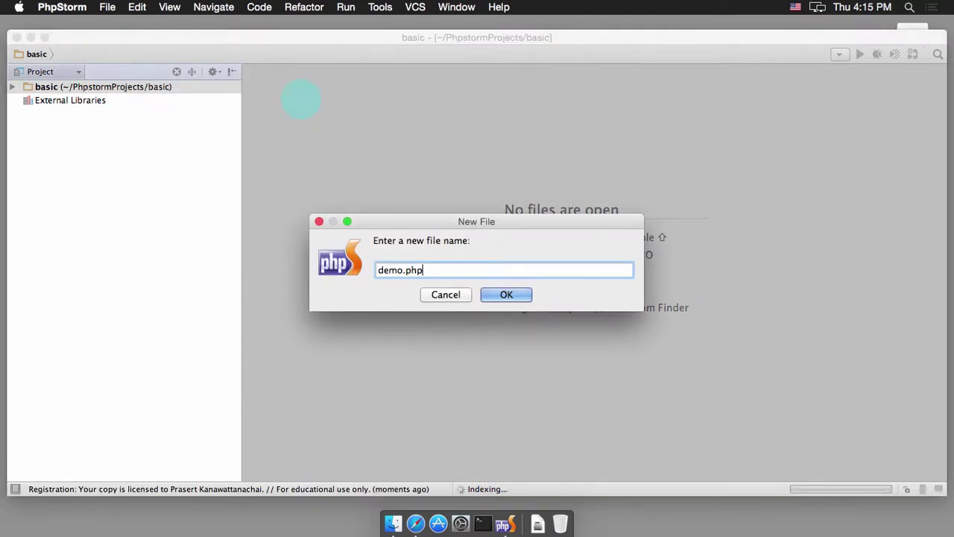
key(Return)
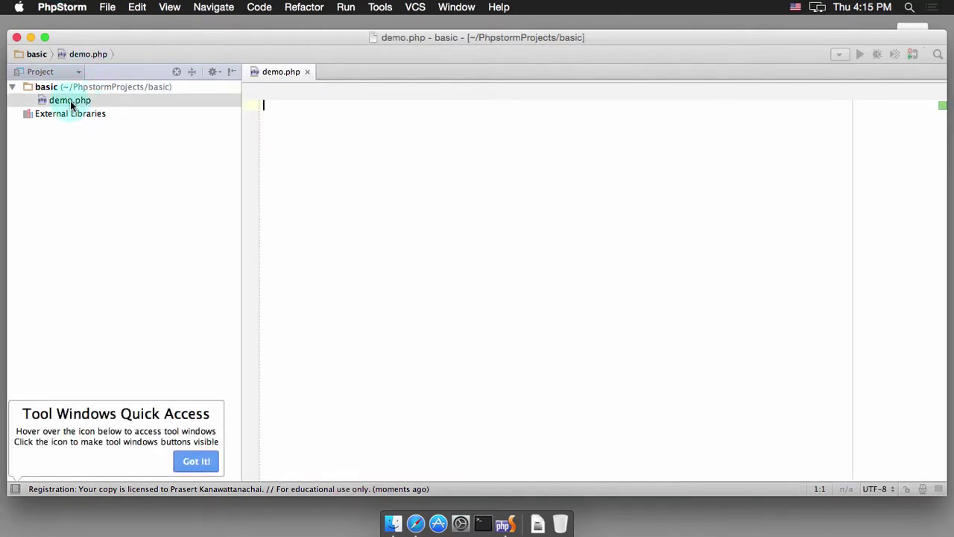
Step: Write the <?php and ?> tags in demo.php with an indented empty line between them
click(293, 134)
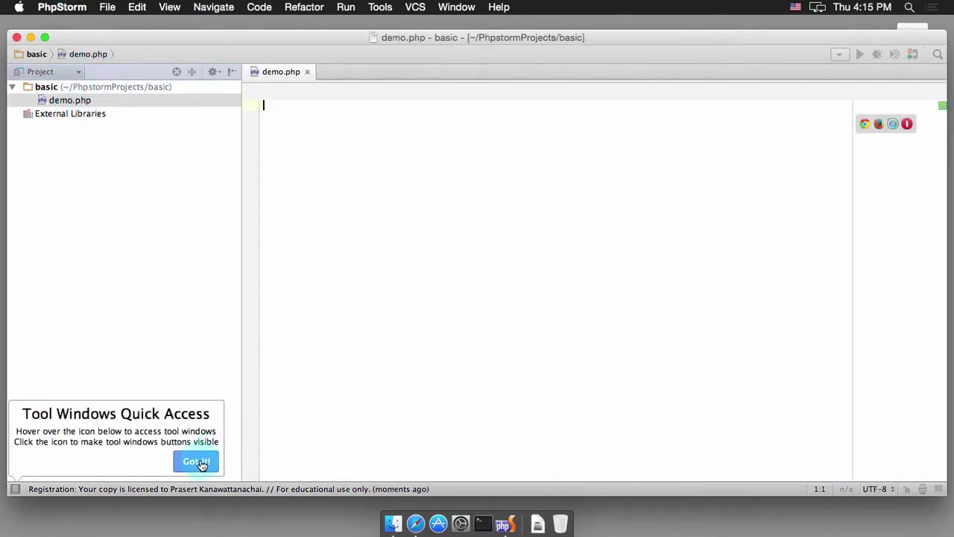
click(258, 103)
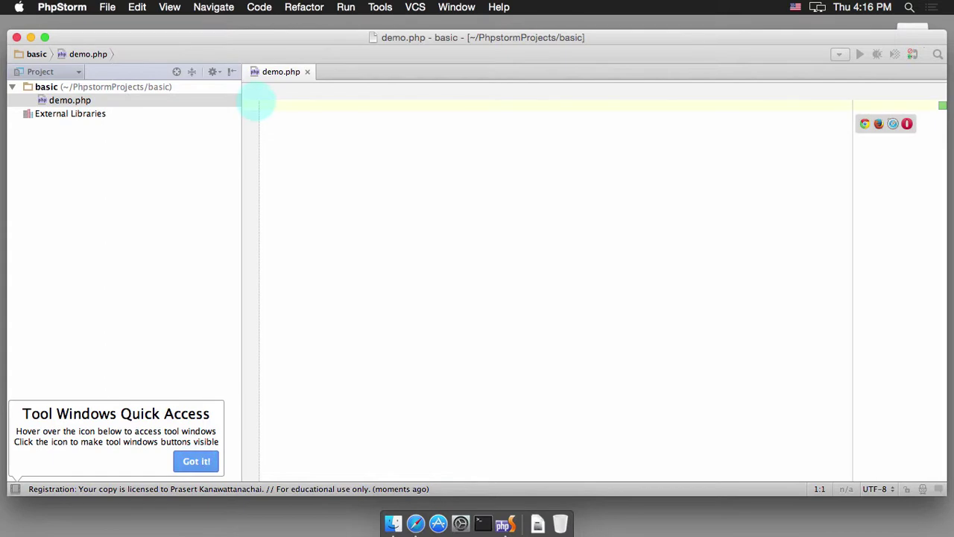
text(<?php)
key(Return)
key(Return)
text(?>)
key(Up)
key(Tab)
Step: Add echo date("Y-m-d H:i:s"); inside the PHP block
text(echo date)
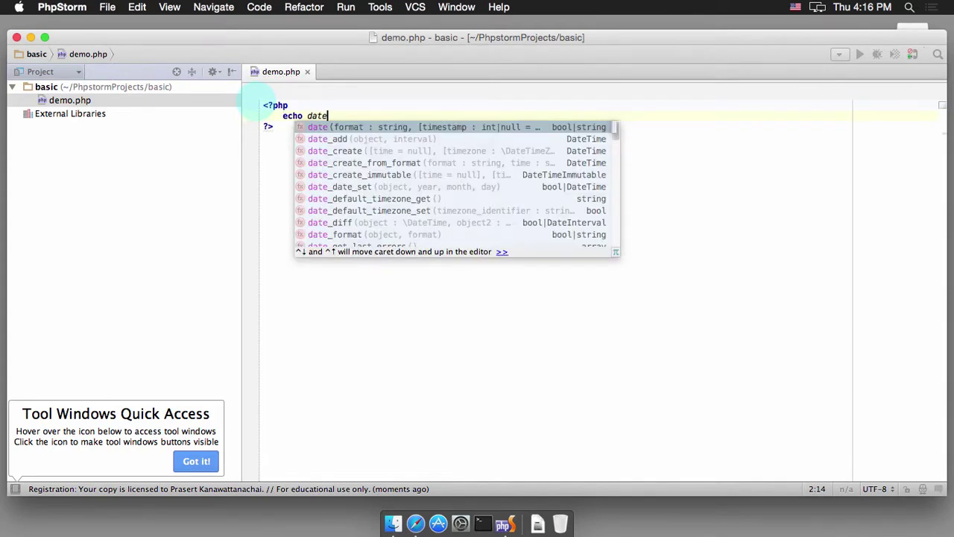
key(Return)
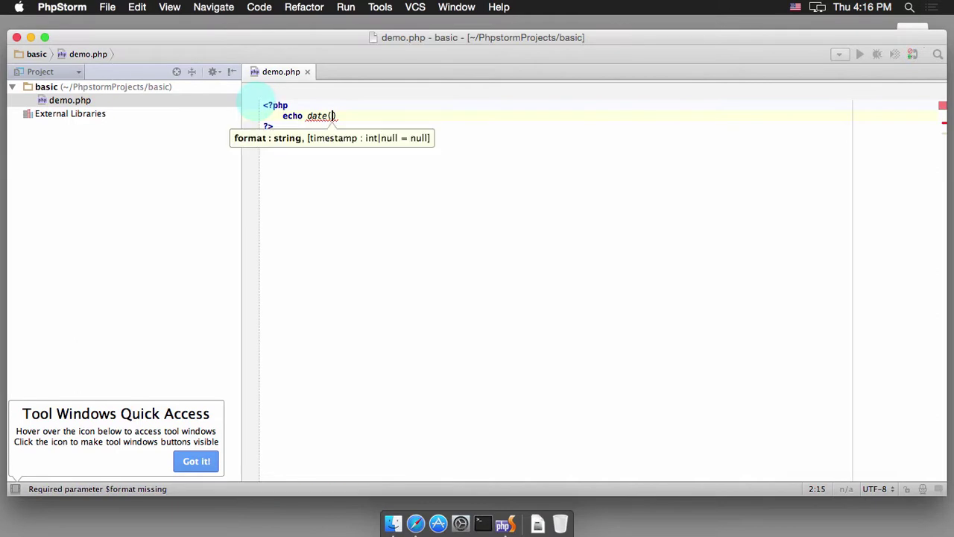
text("Y-m)
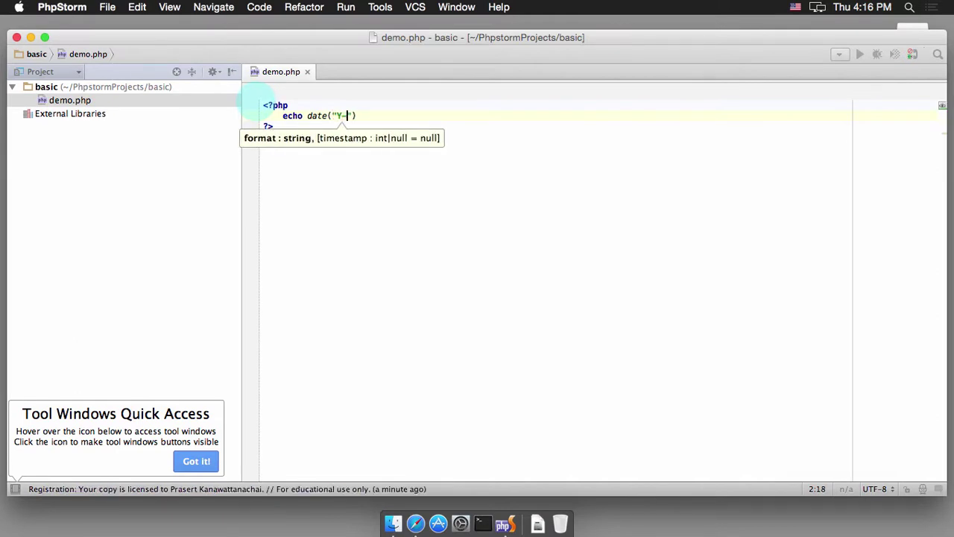
text(-d H:i:s");)
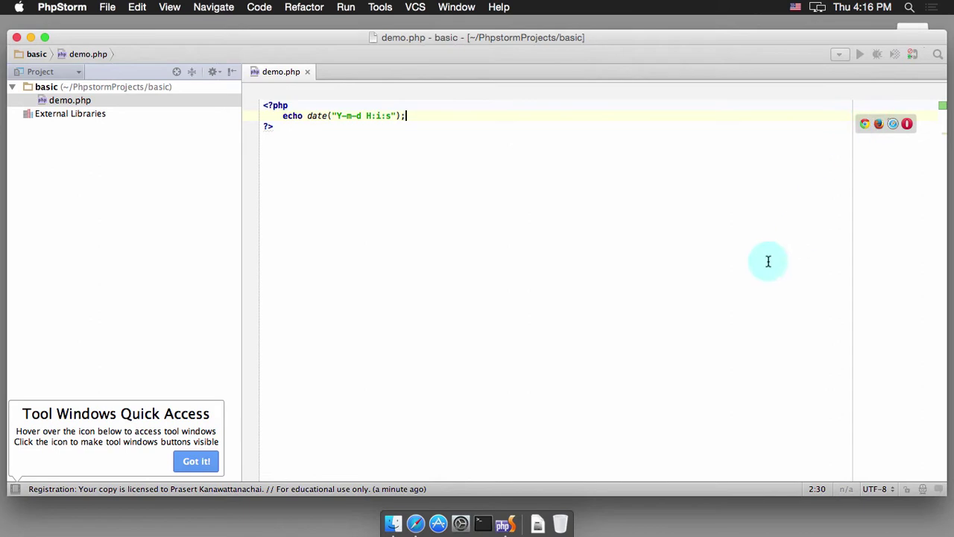
click(718, 259)
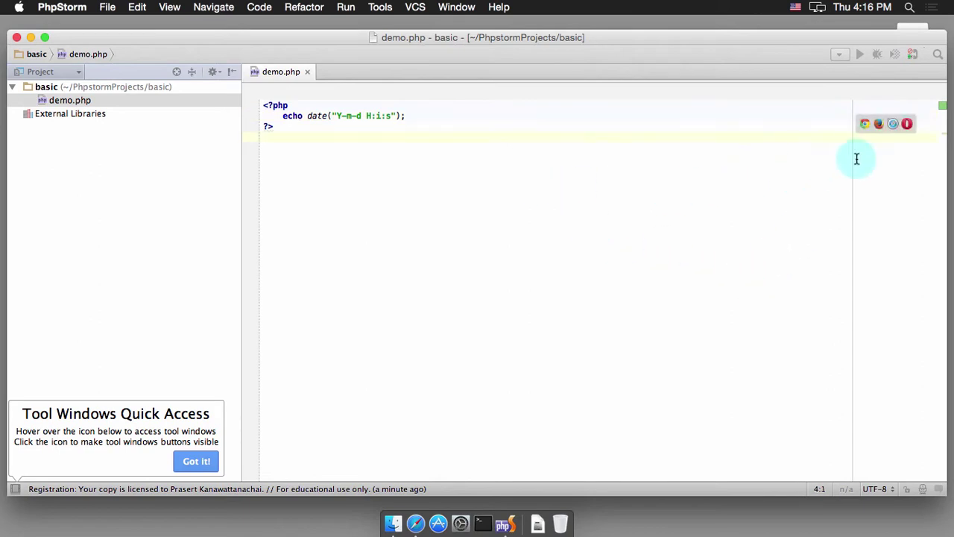
Step: Preview demo.php in Safari, which returns 502 Bad Gateway, then return to PhpStorm
click(879, 126)
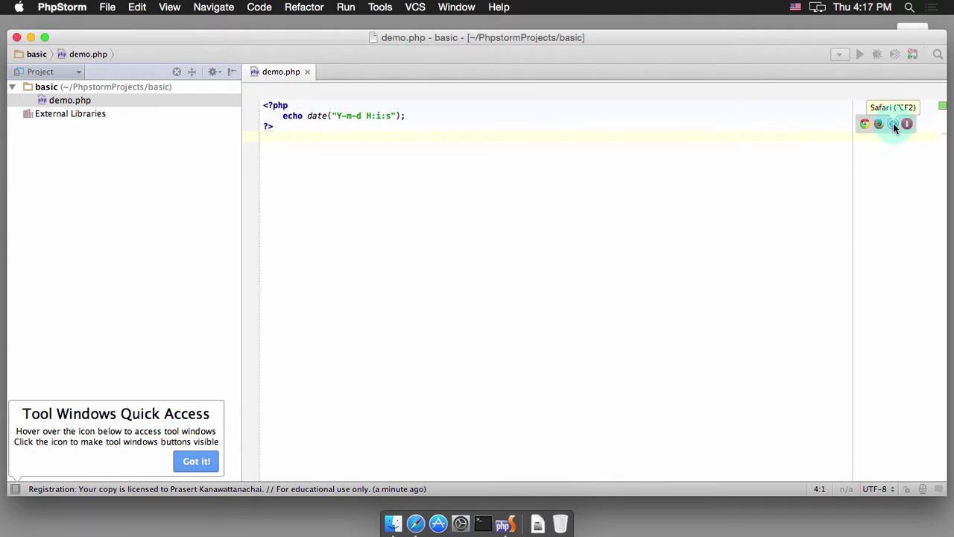
click(893, 123)
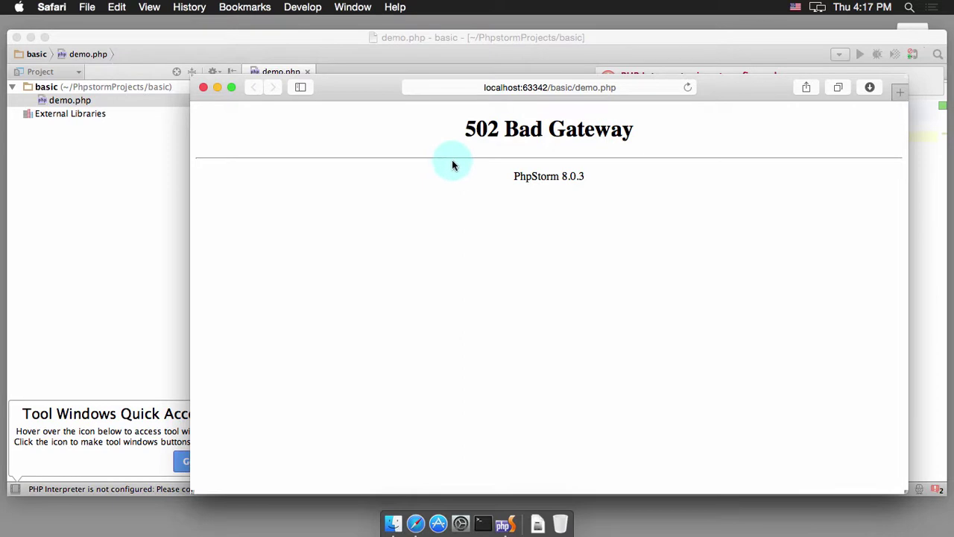
click(135, 162)
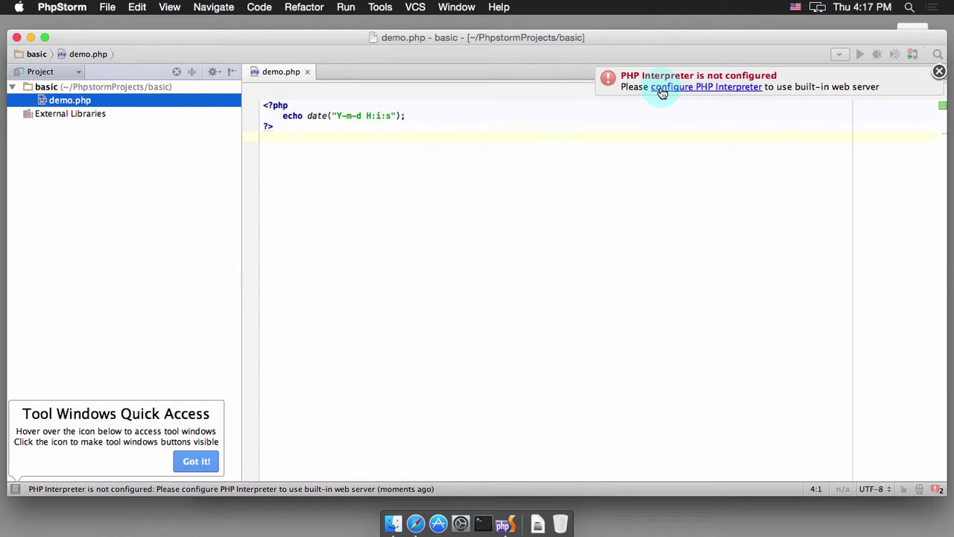
Step: Open Preferences at Languages & Frameworks > PHP, showing no interpreter configured
click(507, 132)
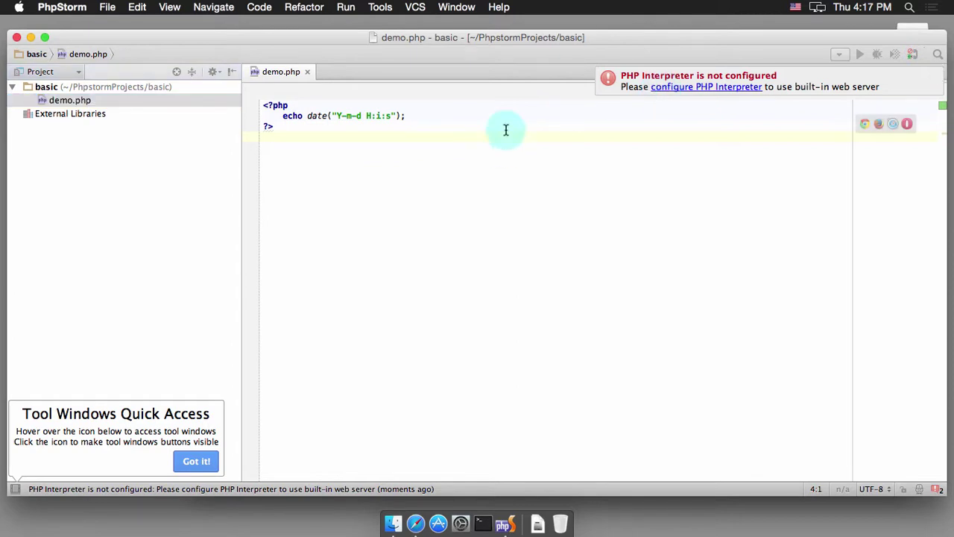
click(62, 9)
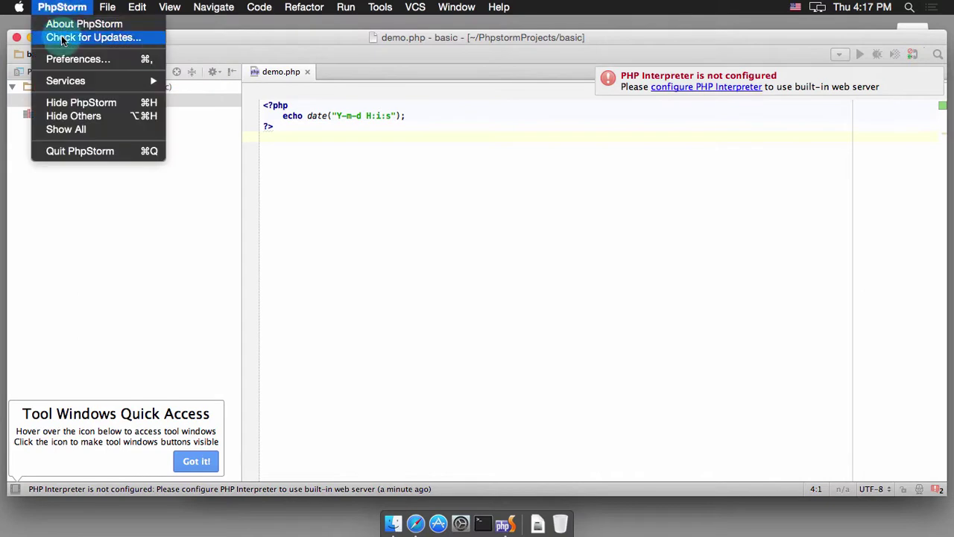
click(63, 60)
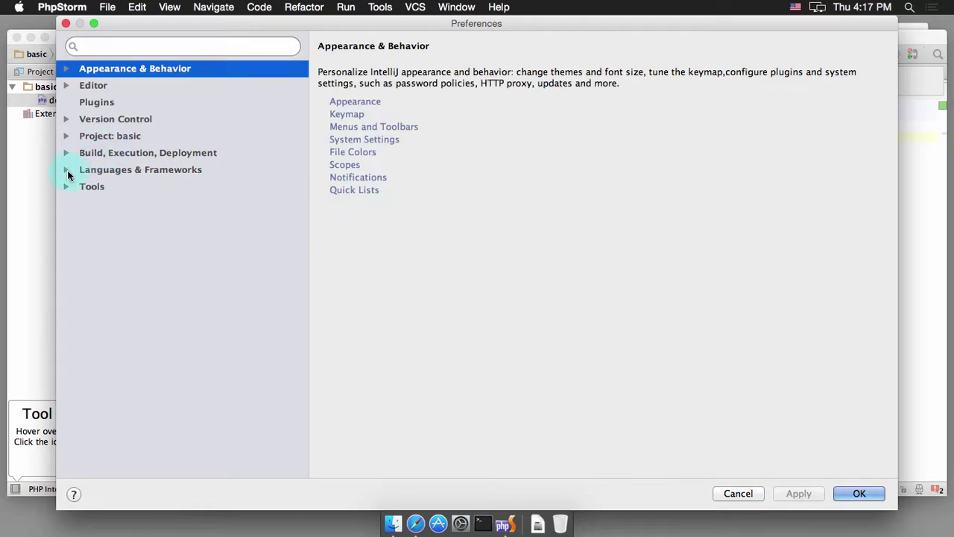
click(67, 172)
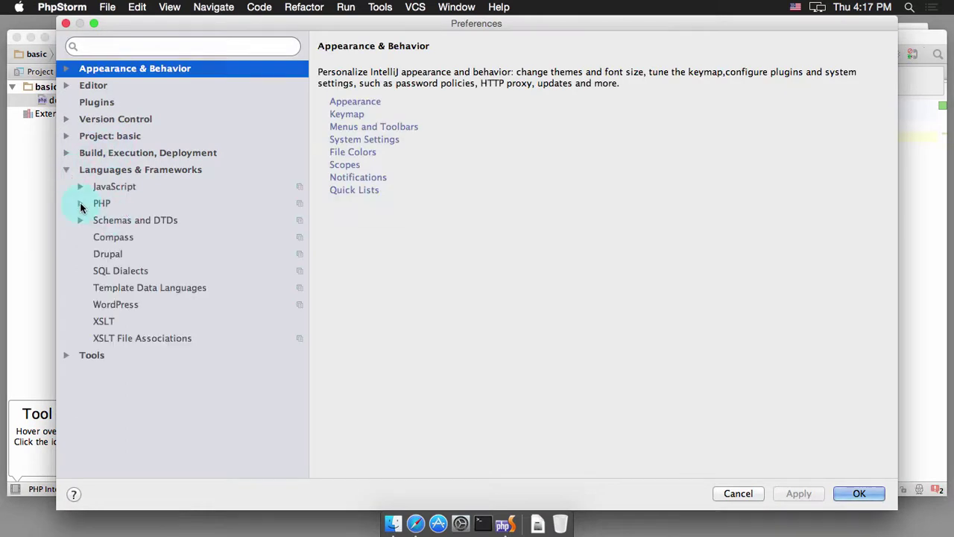
click(81, 204)
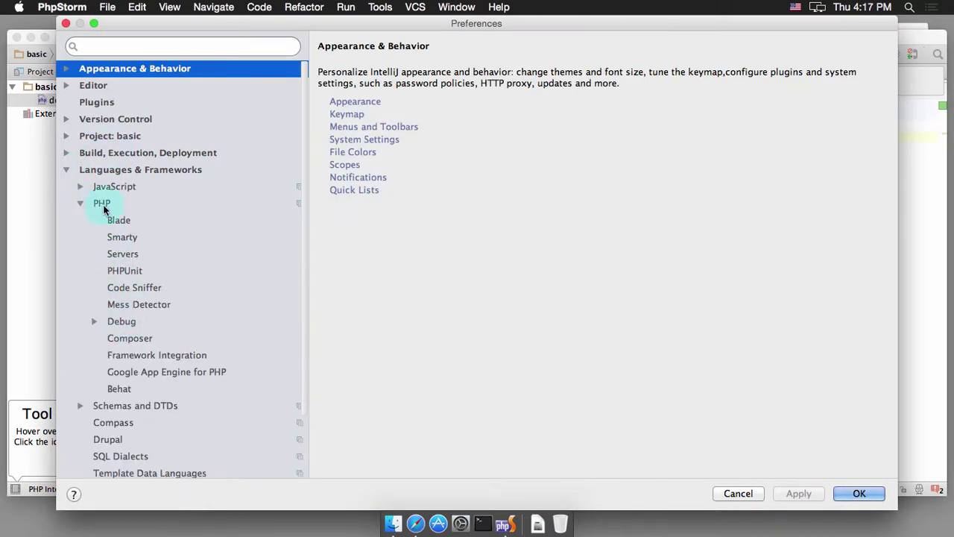
click(102, 204)
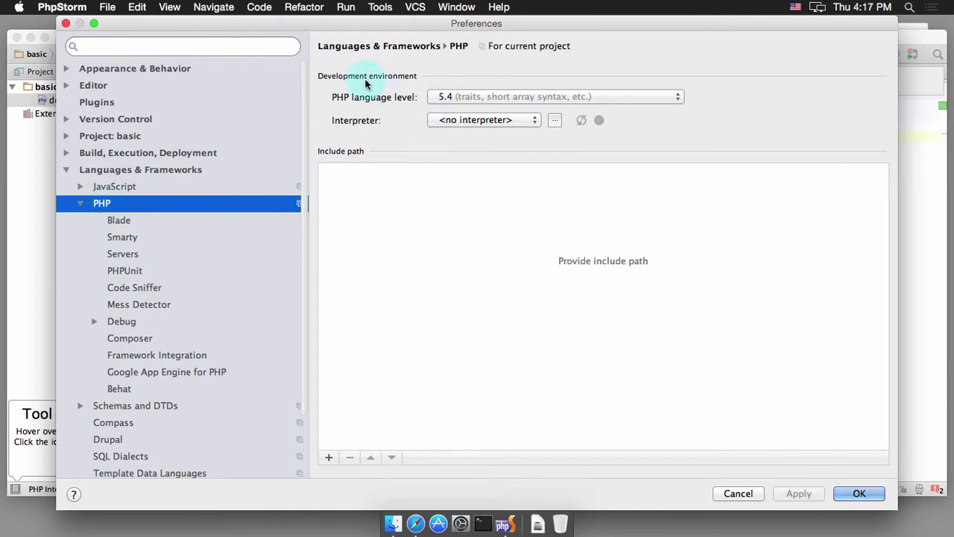